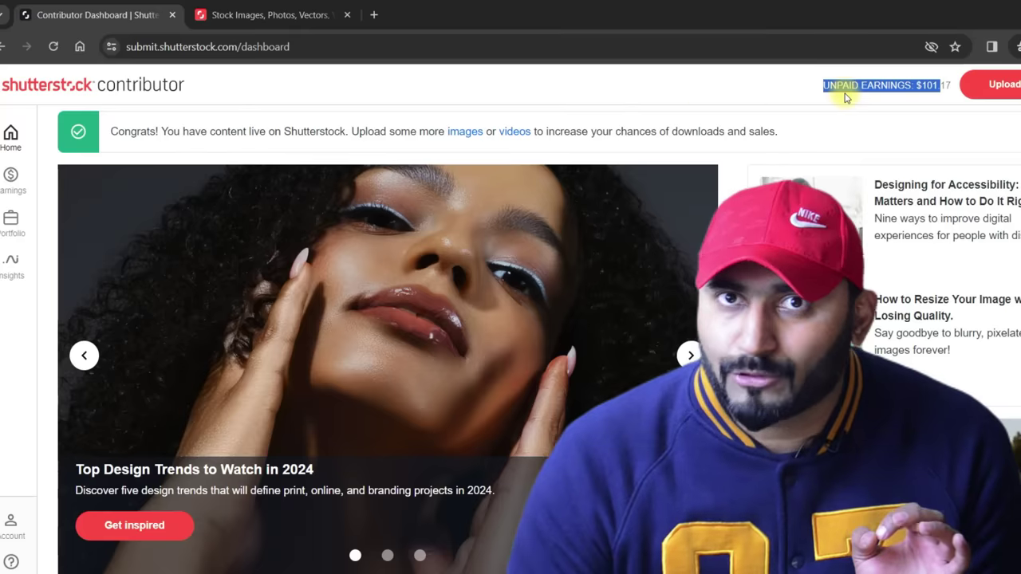
# Check the $25.00 PayPal minimum in Payment history, then go to account settings' payout information.
pyautogui.click(10, 179)
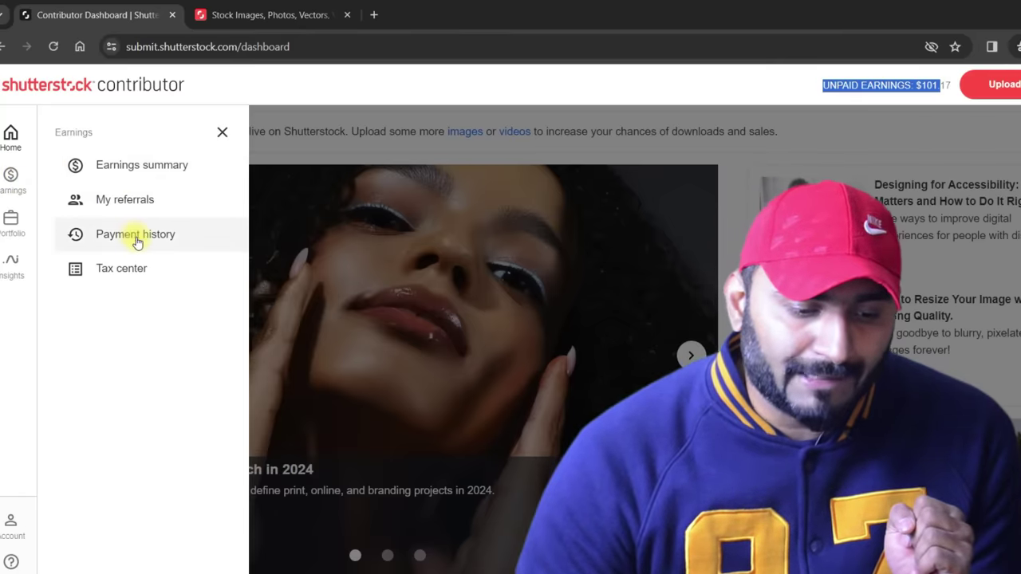
pyautogui.click(136, 235)
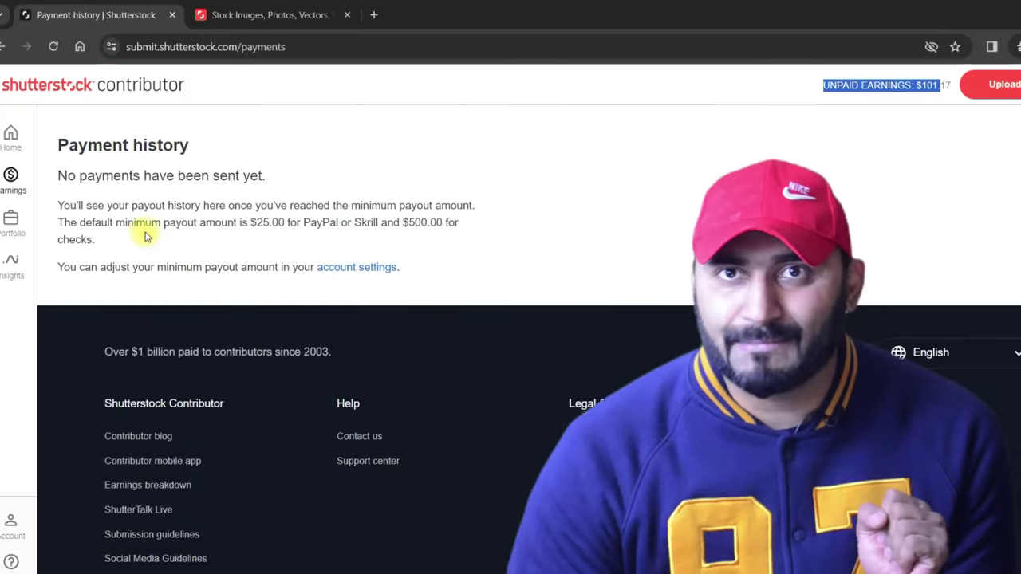
pyautogui.click(254, 224)
pyautogui.moveTo(253, 222); pyautogui.dragTo(363, 223)
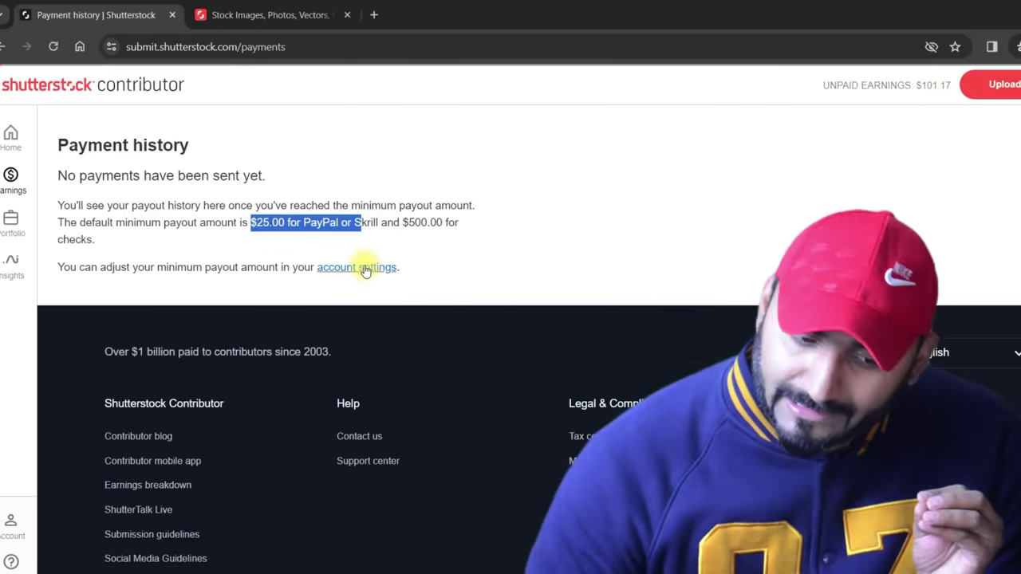
pyautogui.click(364, 266)
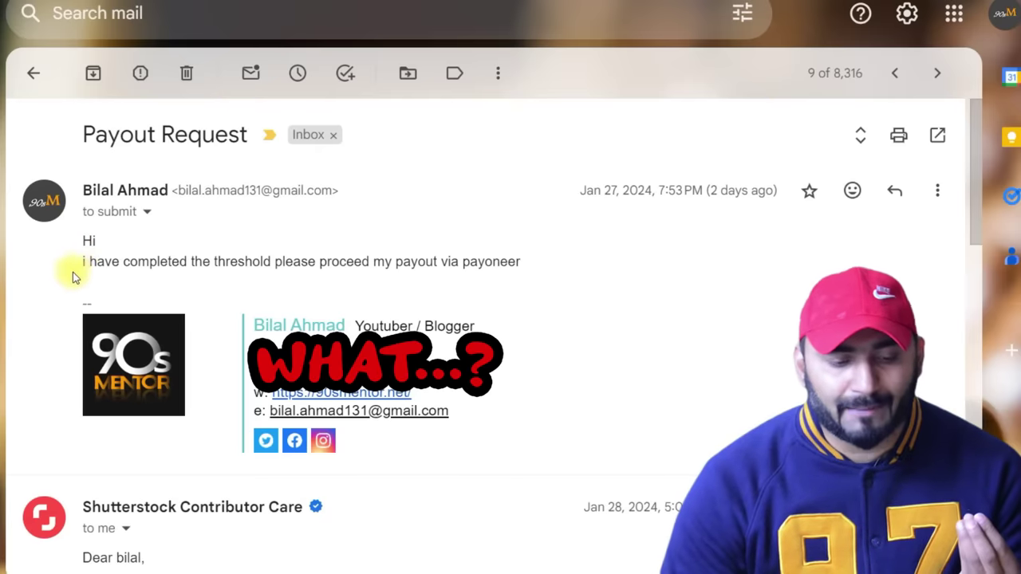
# Highlight the Contributor Care reply's threshold, thank-you, payment-confusion and automatic-payment lines.
pyautogui.moveTo(79, 263); pyautogui.dragTo(515, 275)
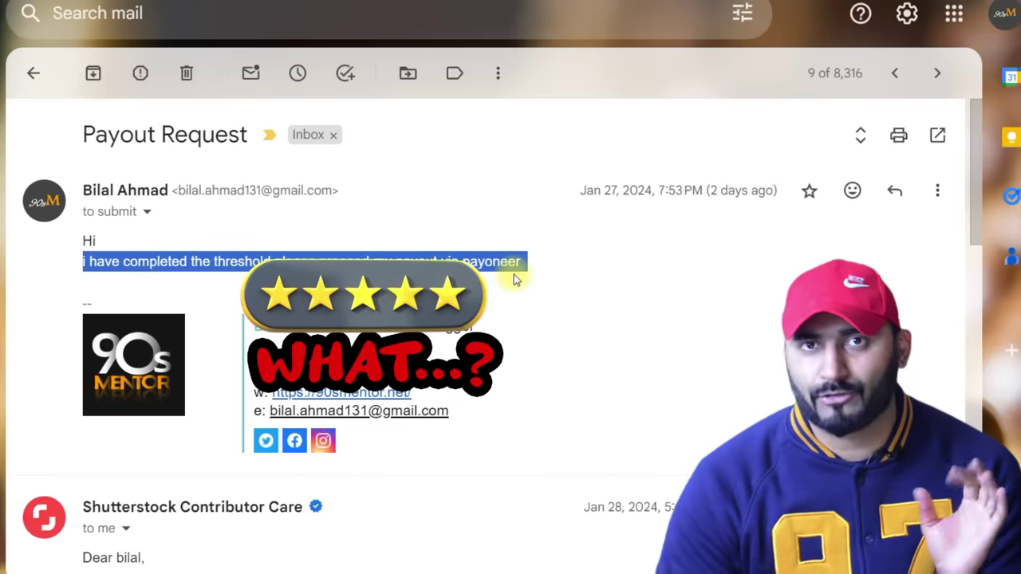
pyautogui.scroll(-3, 611, 283)
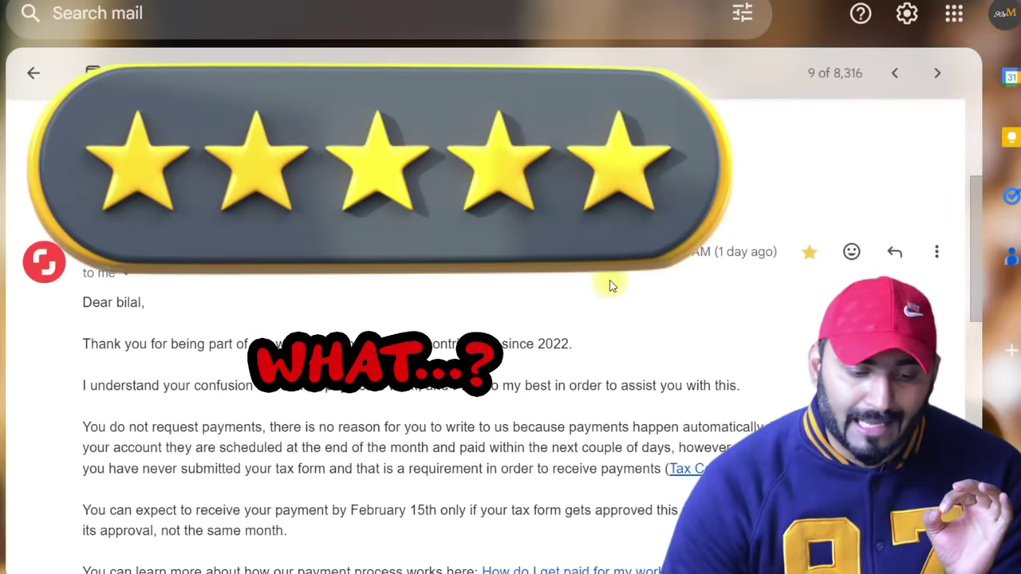
pyautogui.scroll(-2, 558, 275)
pyautogui.scroll(1, 479, 264)
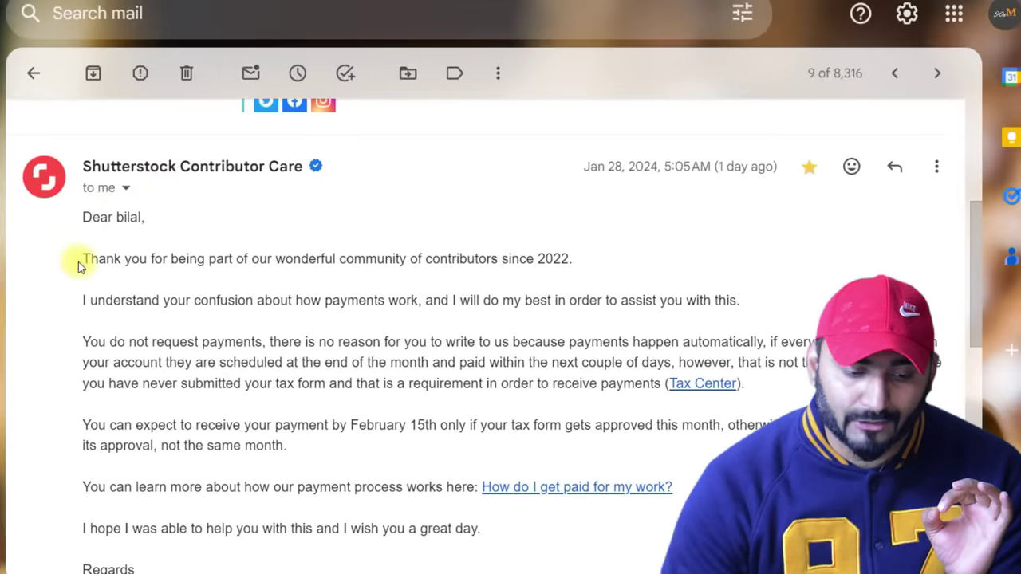
pyautogui.moveTo(83, 263); pyautogui.dragTo(554, 284)
pyautogui.moveTo(73, 296); pyautogui.dragTo(726, 333)
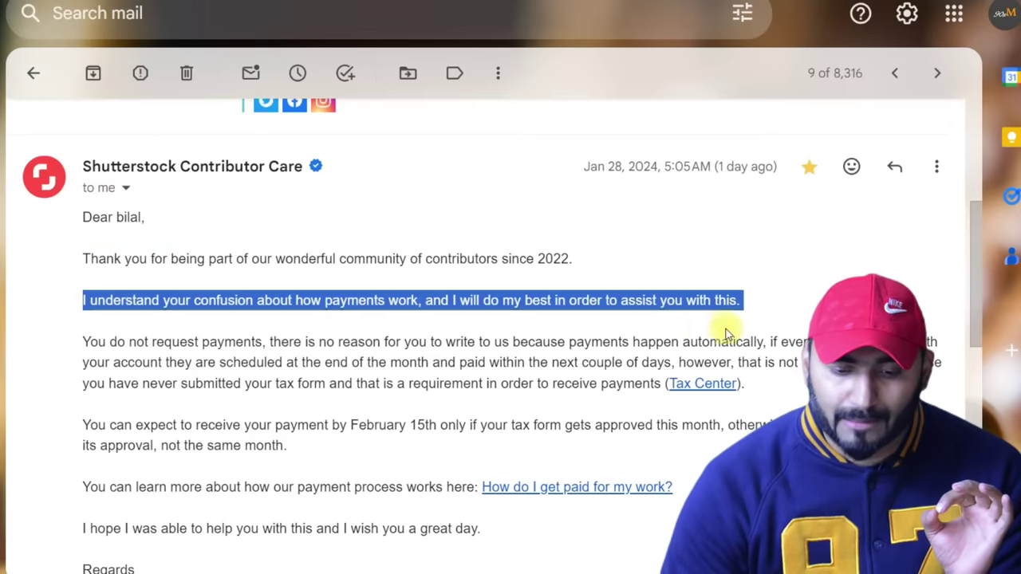
pyautogui.moveTo(84, 339); pyautogui.dragTo(762, 342)
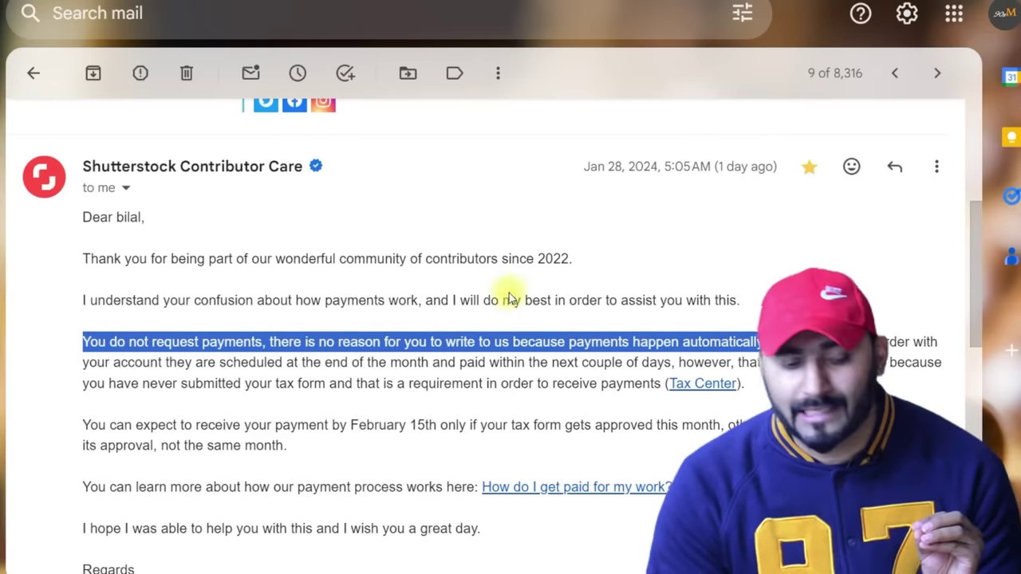
# Highlight the sentences about the missing tax form and the February 15th payment.
pyautogui.moveTo(633, 342); pyautogui.dragTo(600, 383)
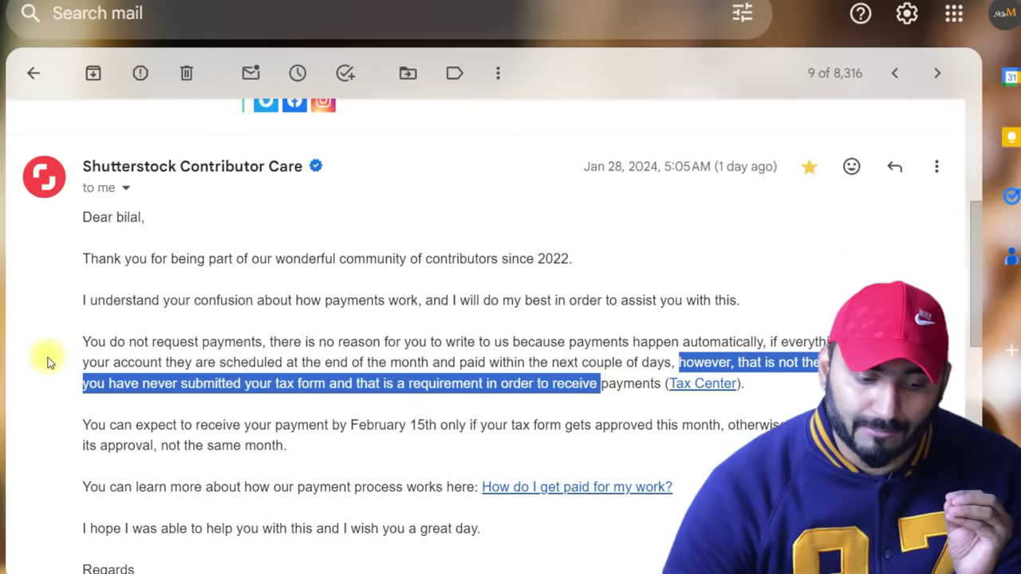
pyautogui.click(94, 425)
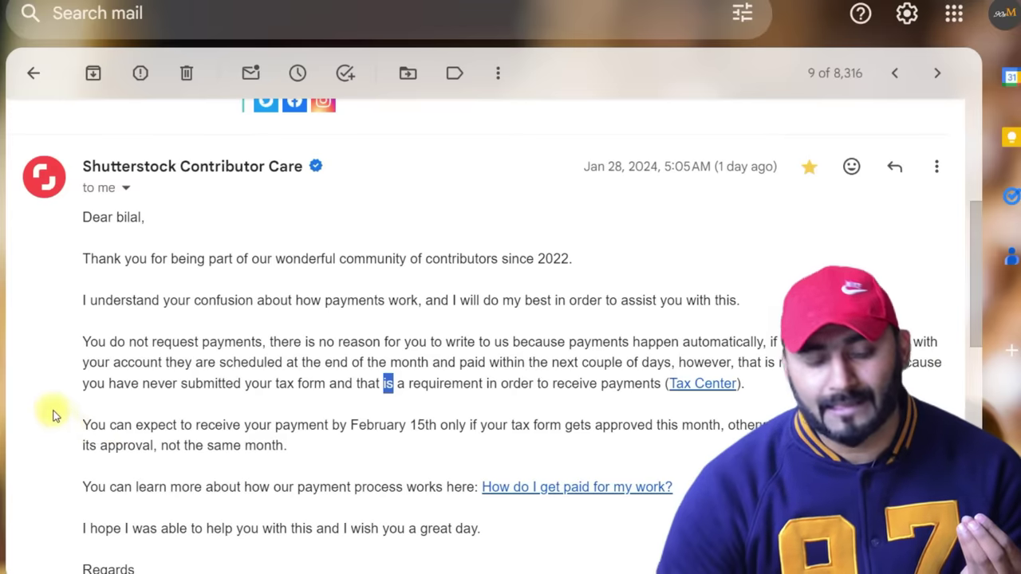
pyautogui.moveTo(90, 425); pyautogui.dragTo(702, 435)
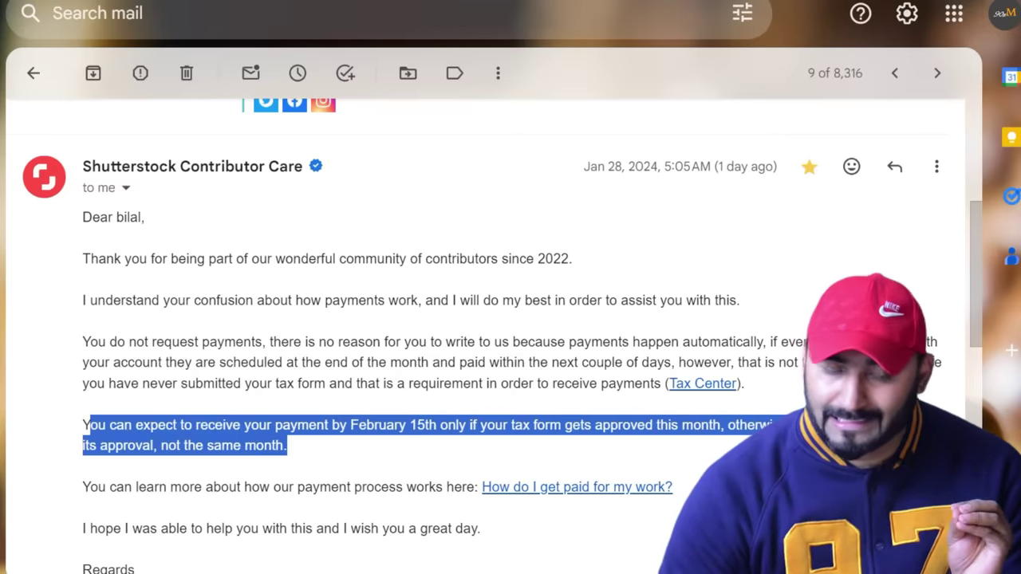
pyautogui.moveTo(84, 403); pyautogui.dragTo(500, 422)
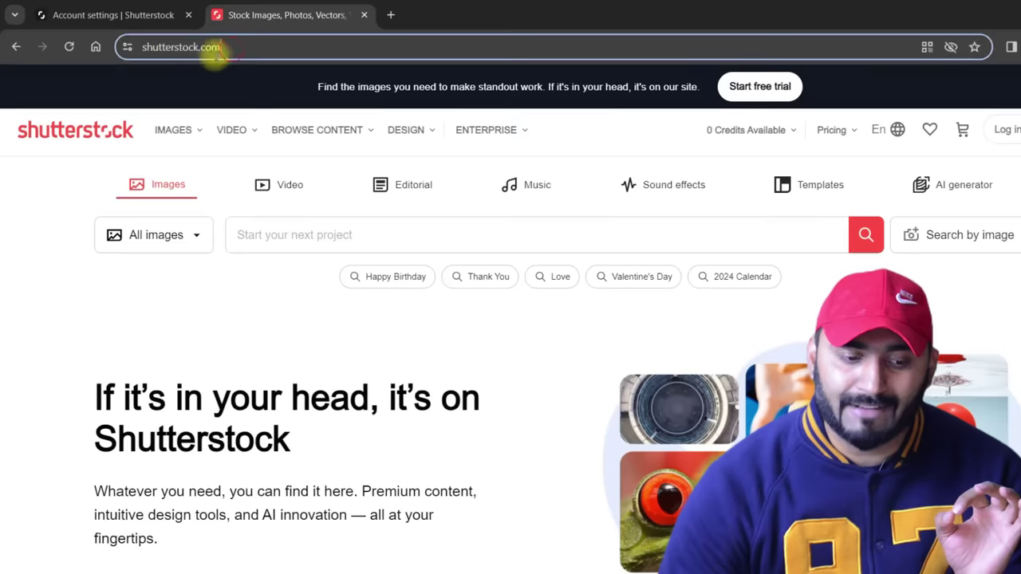
# Switch to the shutterstock.com tab and open the site's Images section.
pyautogui.click(212, 48)
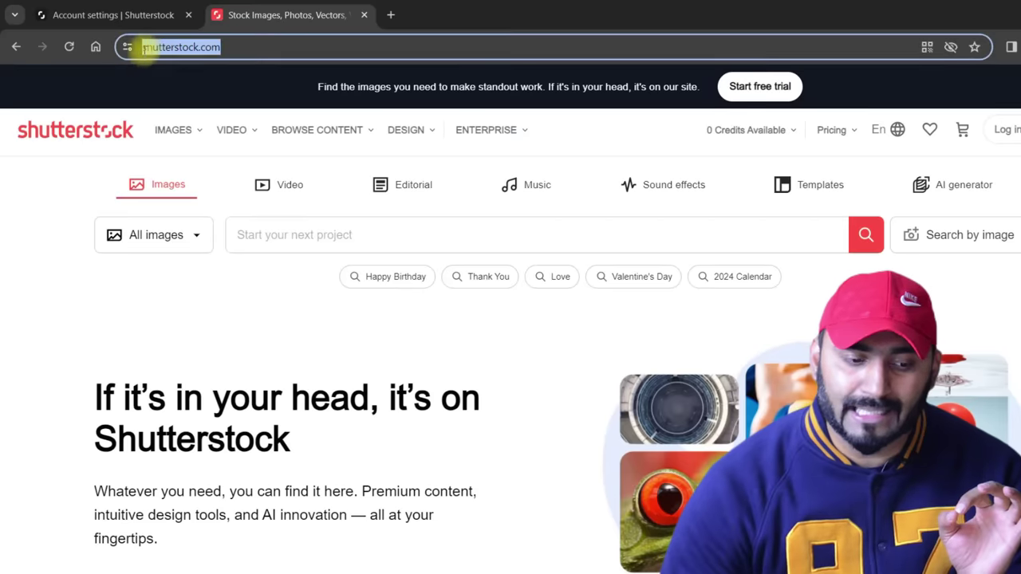
pyautogui.click(216, 46)
pyautogui.click(217, 45)
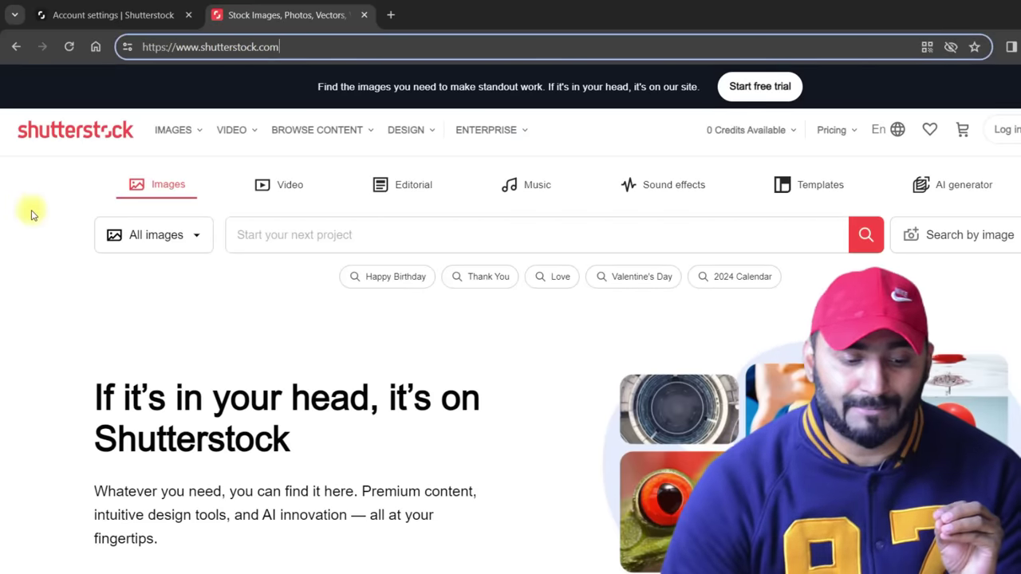
pyautogui.scroll(-10, 64, 246)
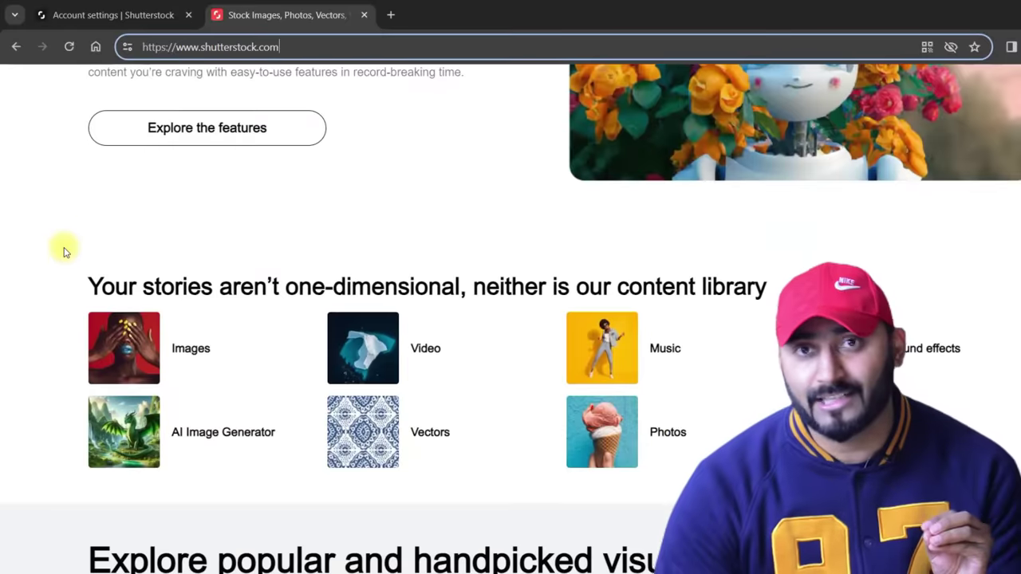
pyautogui.scroll(-1, 64, 252)
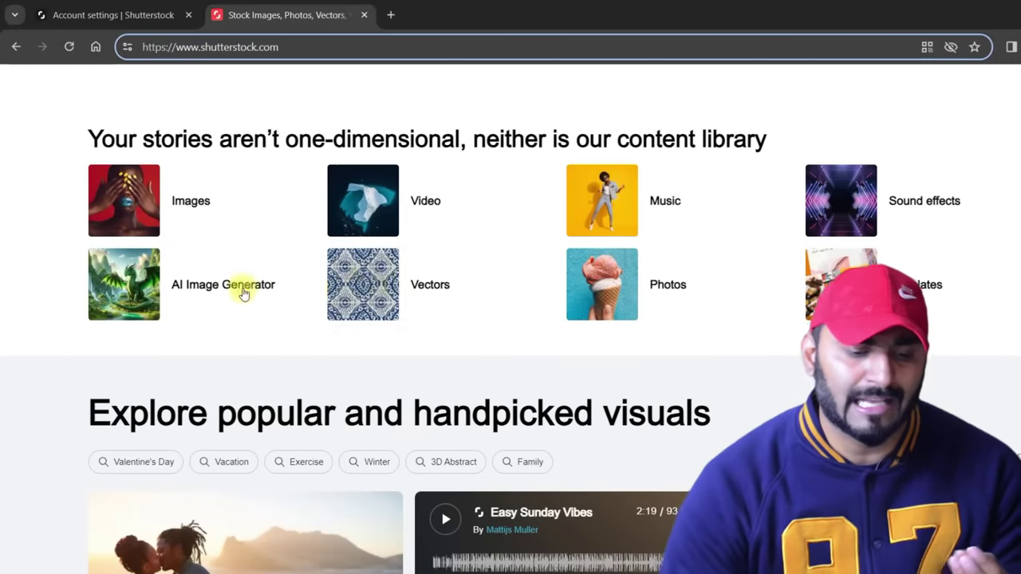
pyautogui.click(189, 201)
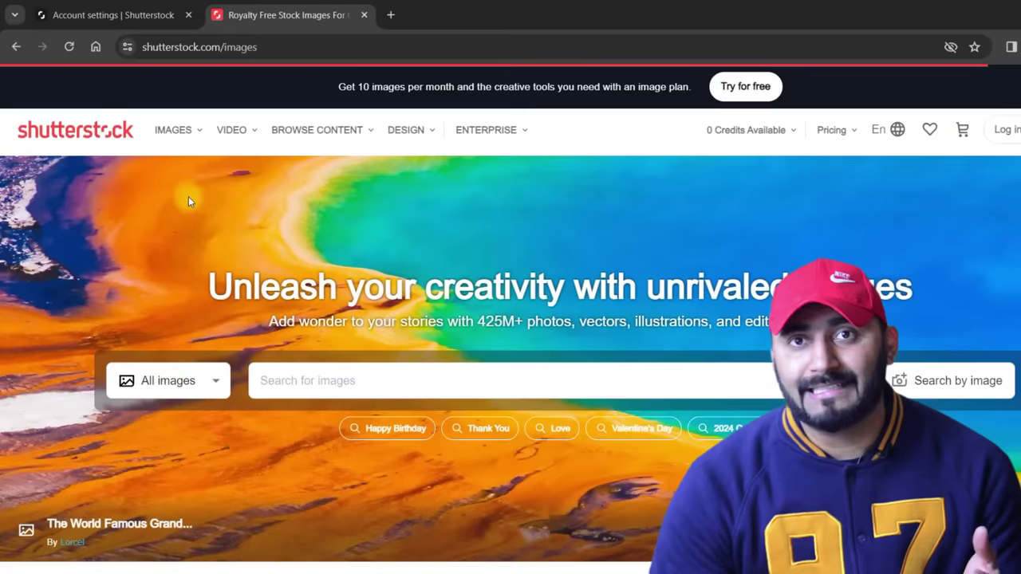
# Scroll through the trending photo grid on the Images page.
pyautogui.scroll(-10, 192, 212)
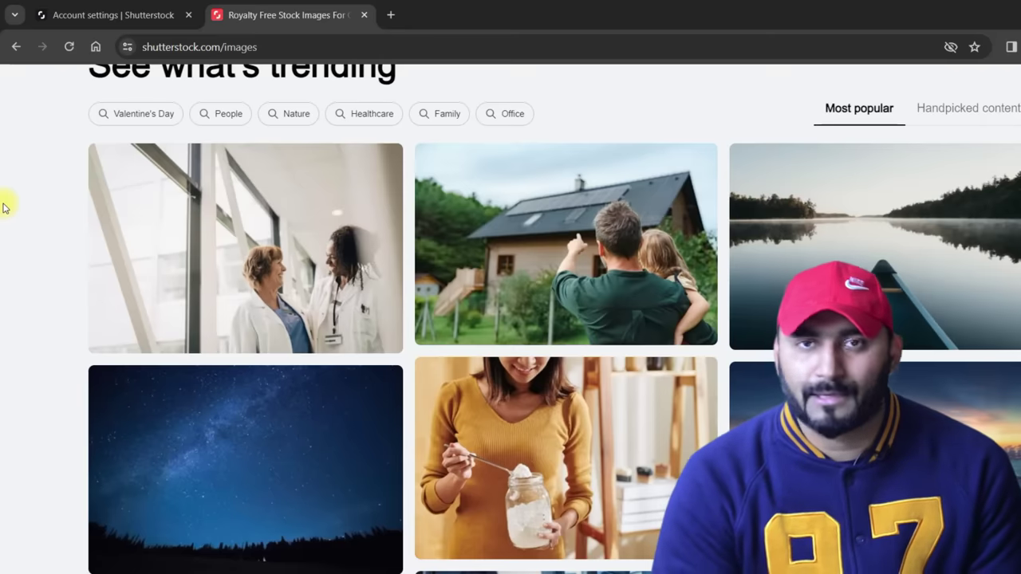
pyautogui.scroll(-2, 308, 187)
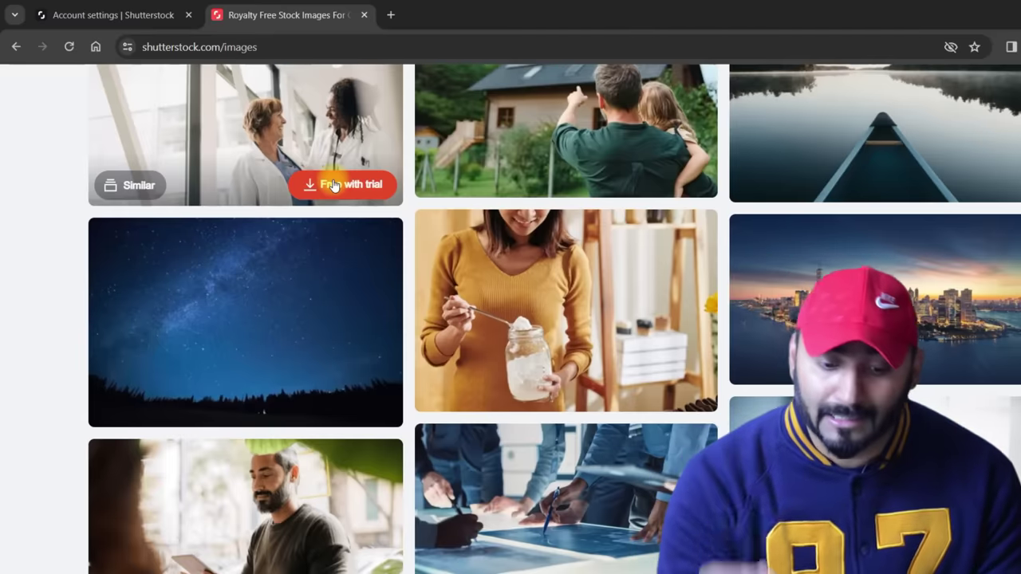
pyautogui.scroll(-8, 484, 321)
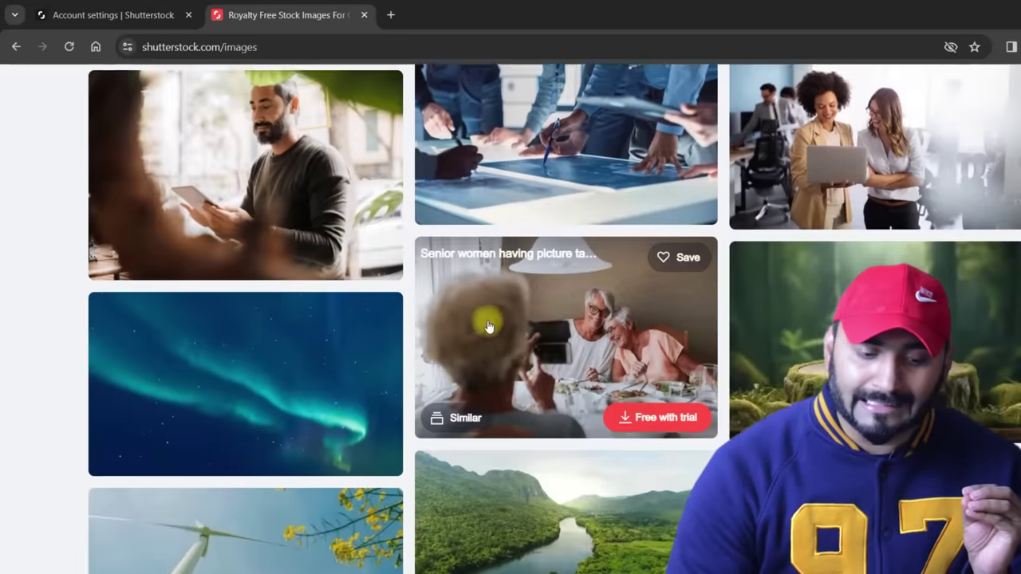
pyautogui.scroll(-15, 529, 323)
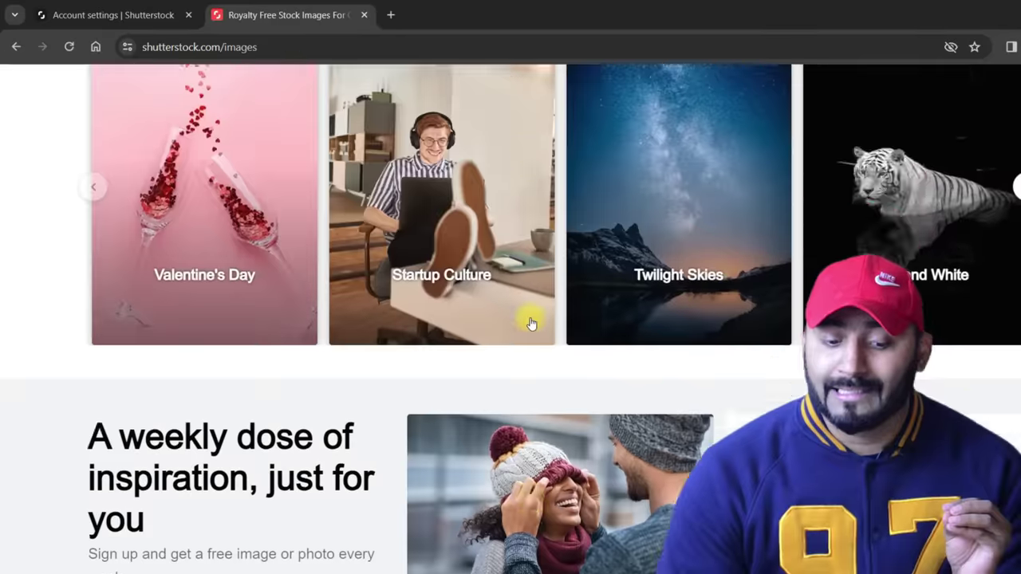
pyautogui.scroll(-2, 531, 323)
pyautogui.scroll(8, 532, 321)
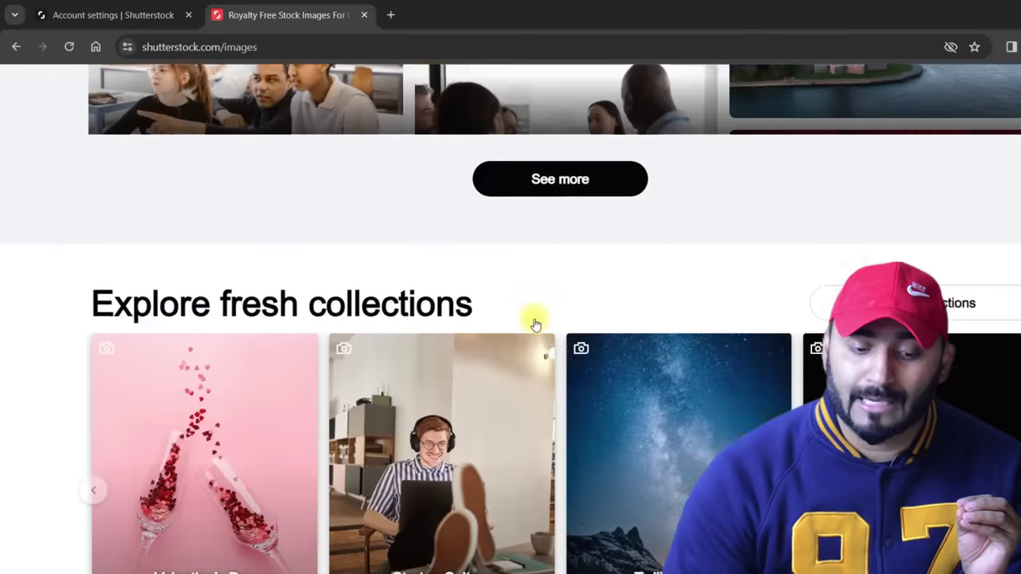
pyautogui.scroll(10, 535, 324)
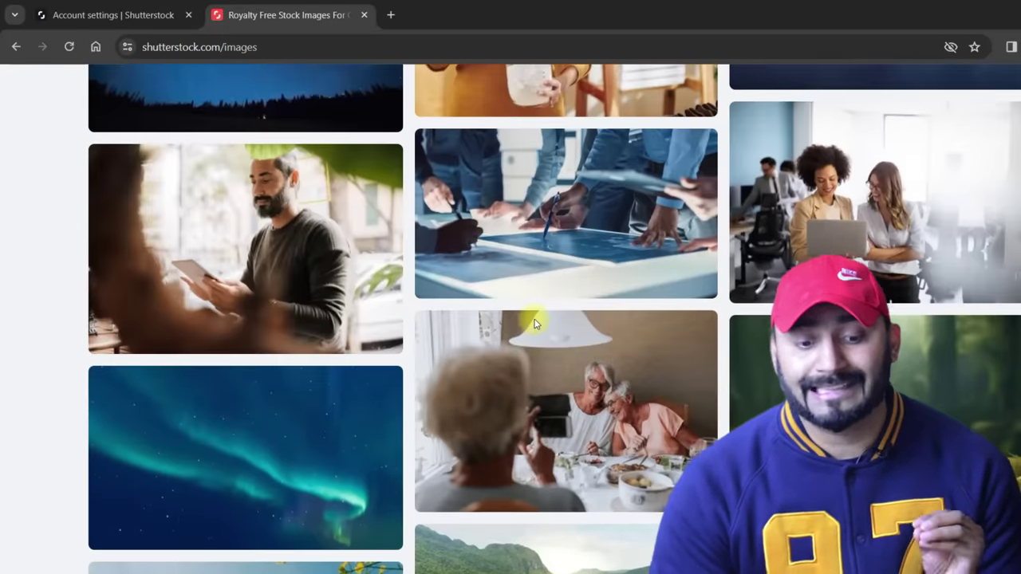
pyautogui.moveTo(670, 252)
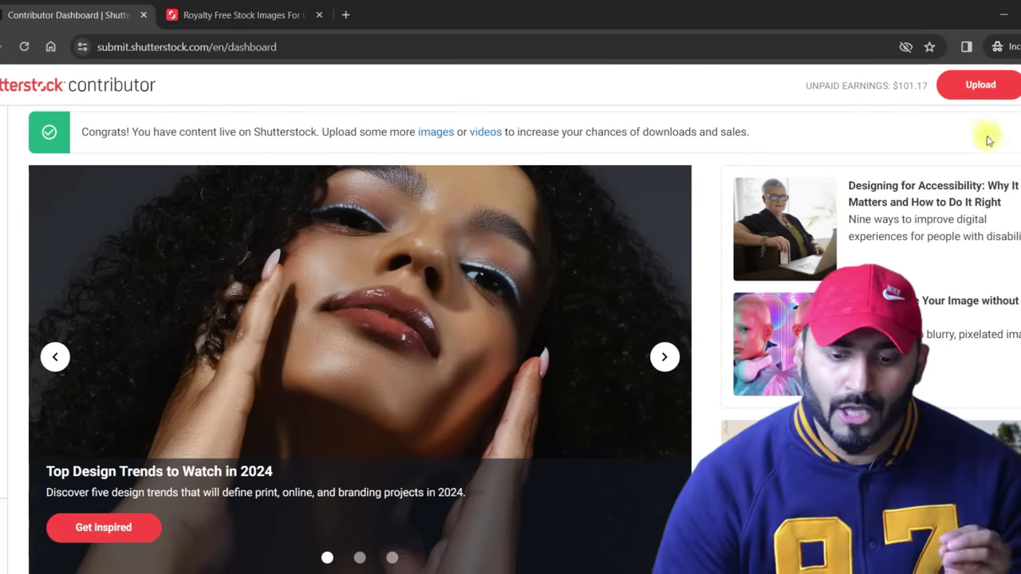
# Start a new upload and browse the file picker to the Documents folder holding the sparrow photo.
pyautogui.click(983, 86)
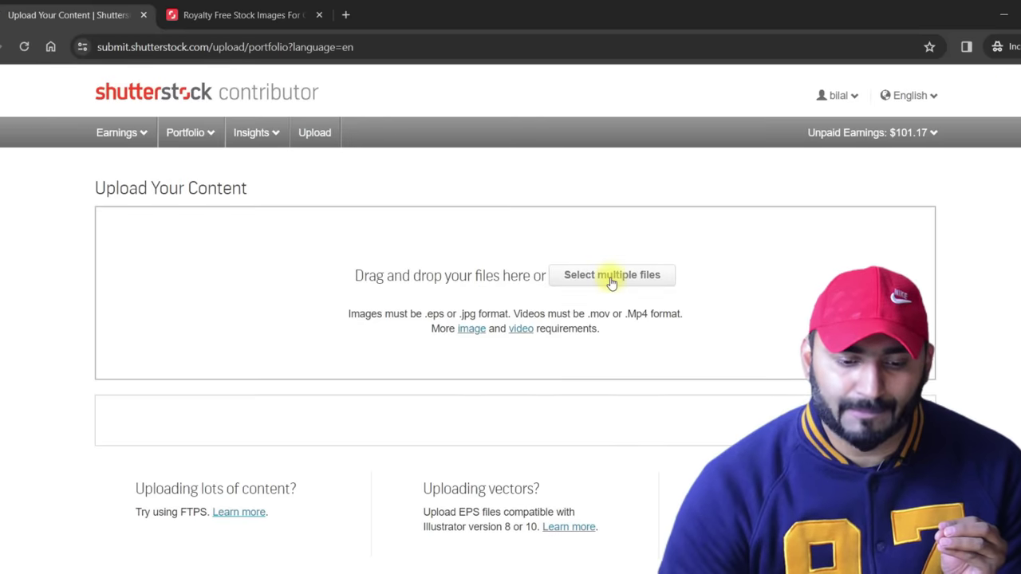
pyautogui.click(610, 278)
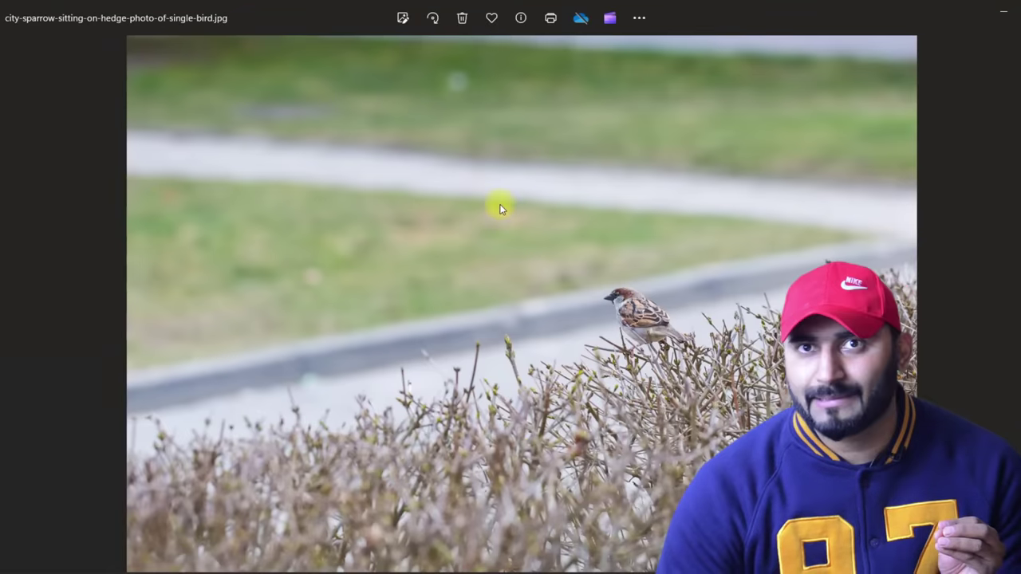
pyautogui.scroll(5, 588, 237)
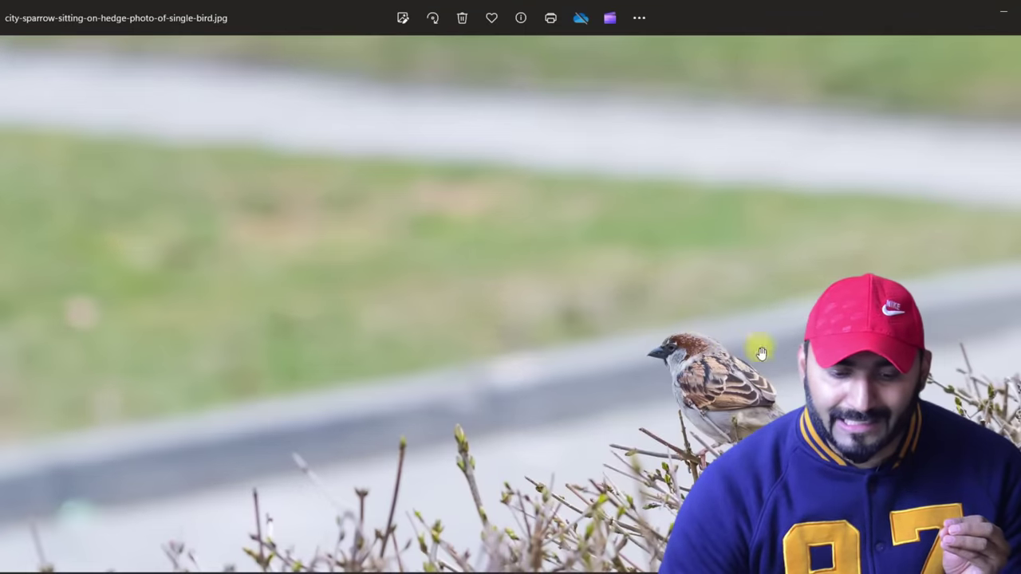
pyautogui.scroll(5, 733, 389)
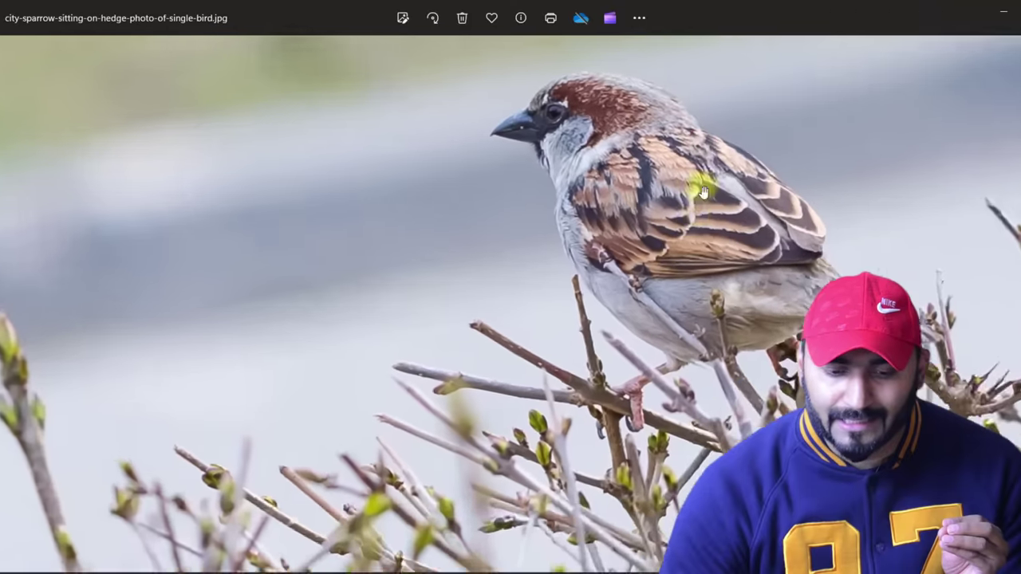
pyautogui.scroll(-3, 620, 267)
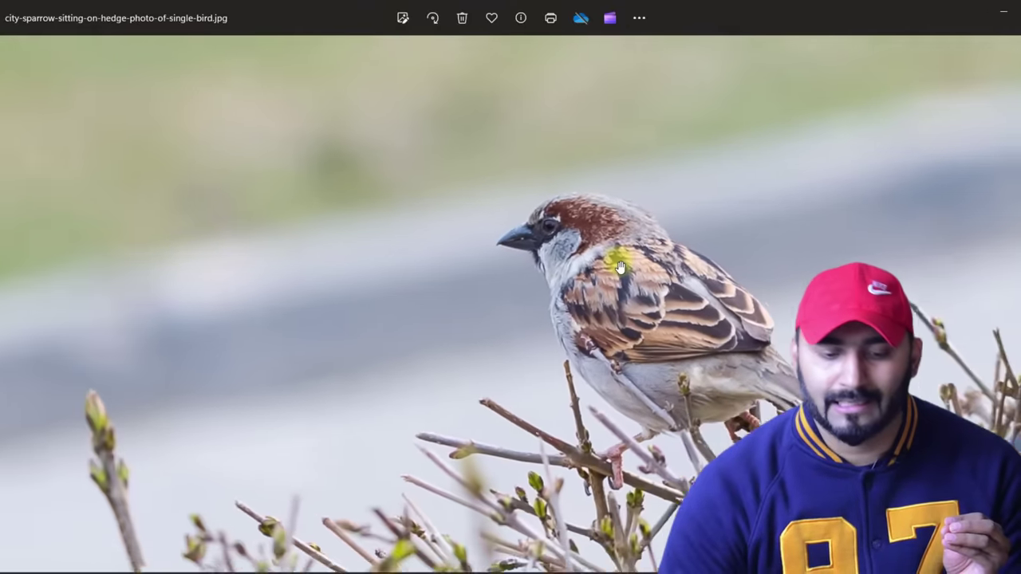
pyautogui.scroll(-5, 620, 266)
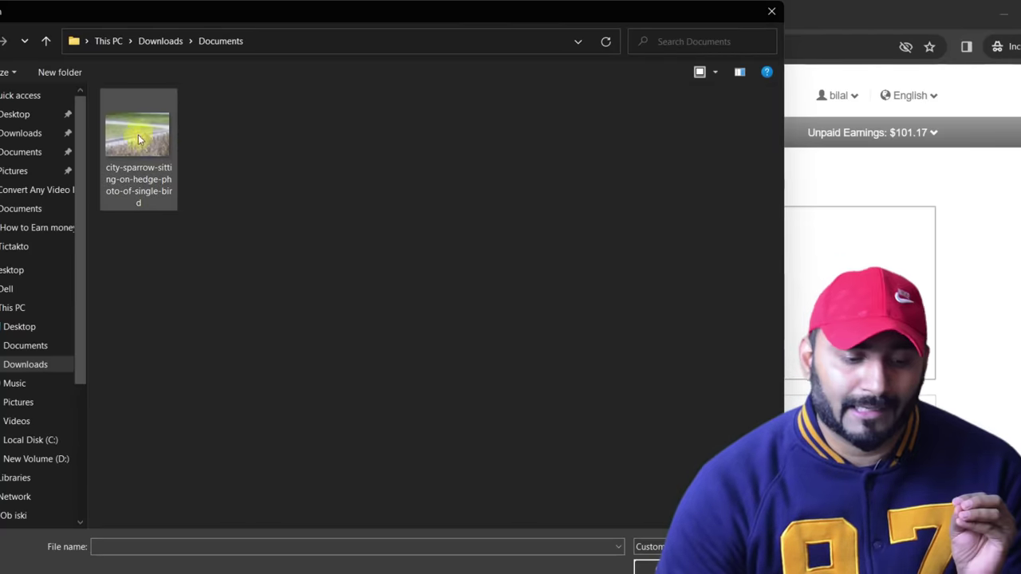
# Upload city-sparrow-sitting-on-hedge-photo-of-single-bird.jpg from the Documents folder.
pyautogui.click(135, 137)
pyautogui.doubleClick(135, 137)
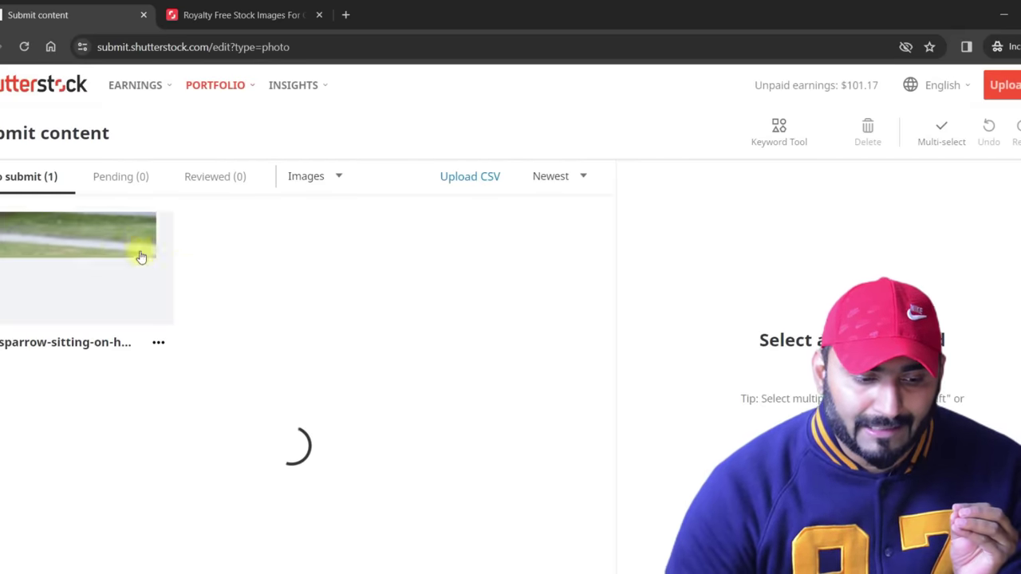
# Open the sparrow photo's details and remove the 'animals' keyword to reach the 50-keyword limit.
pyautogui.click(52, 279)
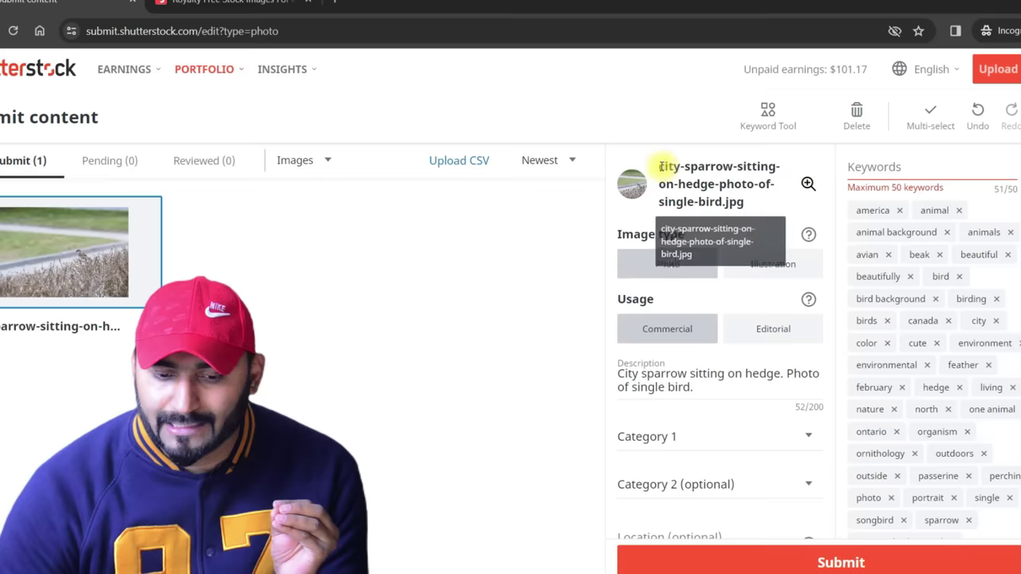
pyautogui.moveTo(662, 168); pyautogui.dragTo(759, 207)
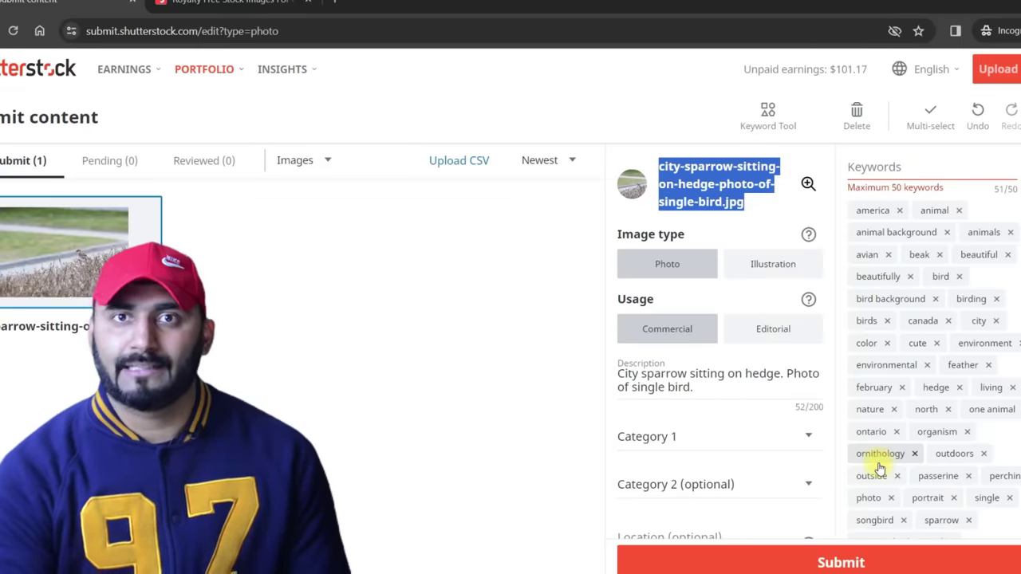
pyautogui.click(1012, 234)
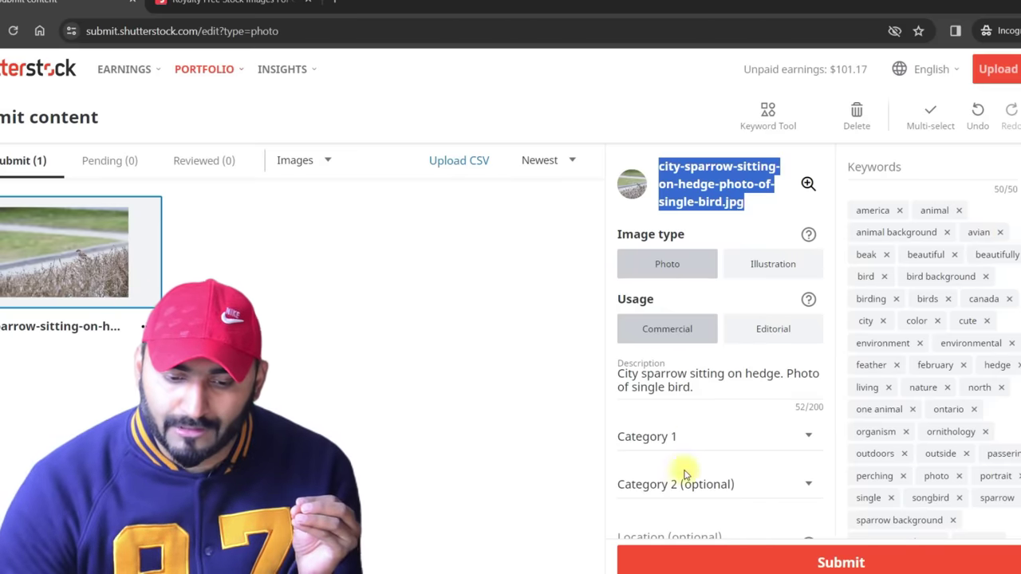
# Set Category 1 to Animals/Wildlife and submit the photo for review.
pyautogui.click(684, 439)
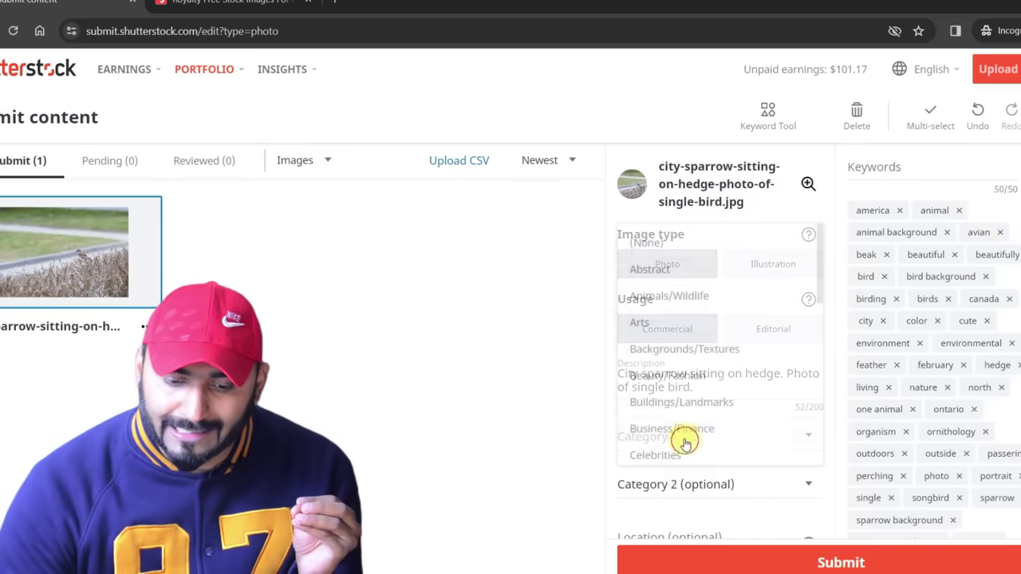
pyautogui.click(692, 302)
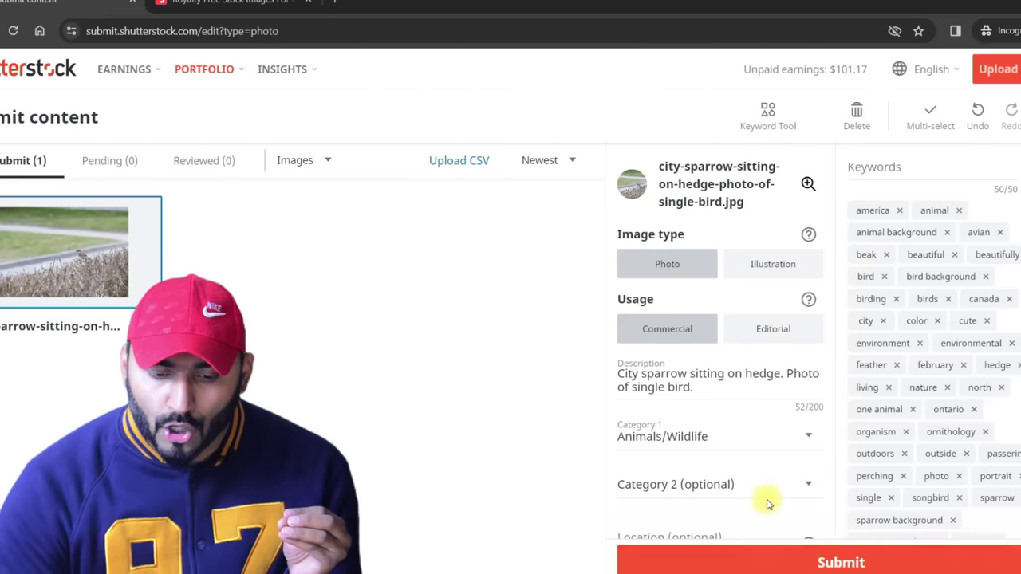
pyautogui.scroll(-3, 842, 556)
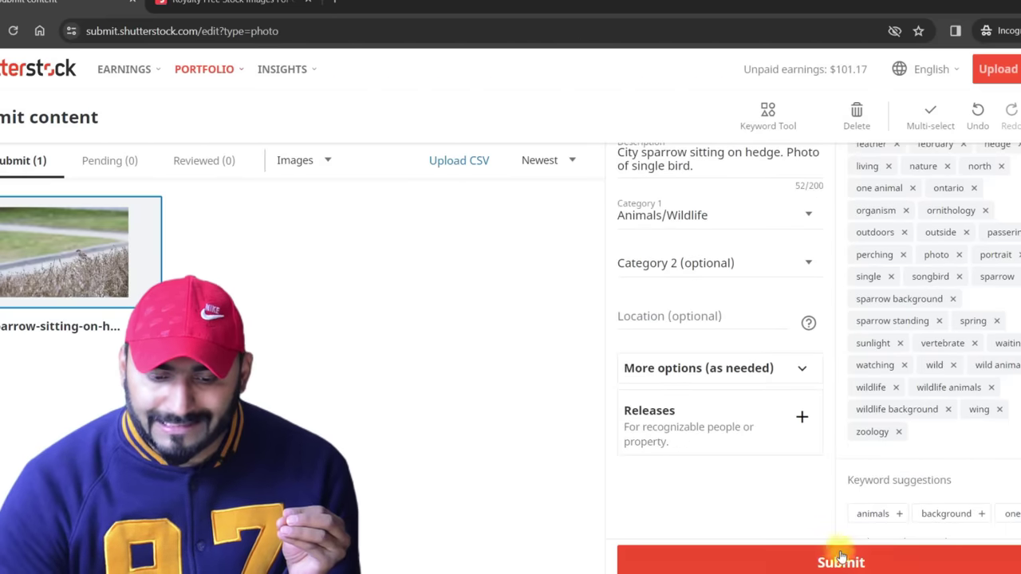
pyautogui.click(888, 568)
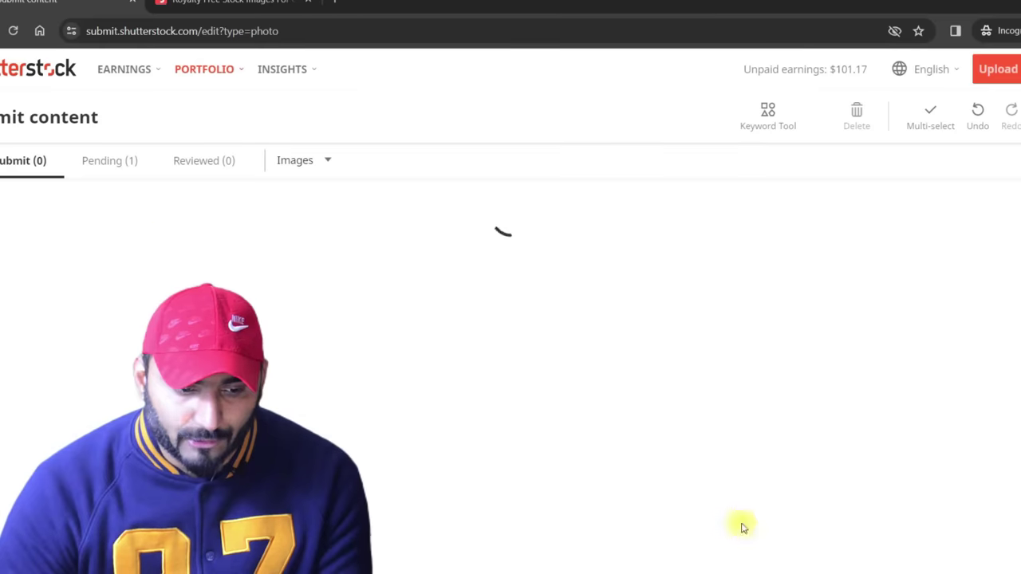
# Open the Pending (1) list and note the 5-day review time for the sparrow photo.
pyautogui.click(111, 164)
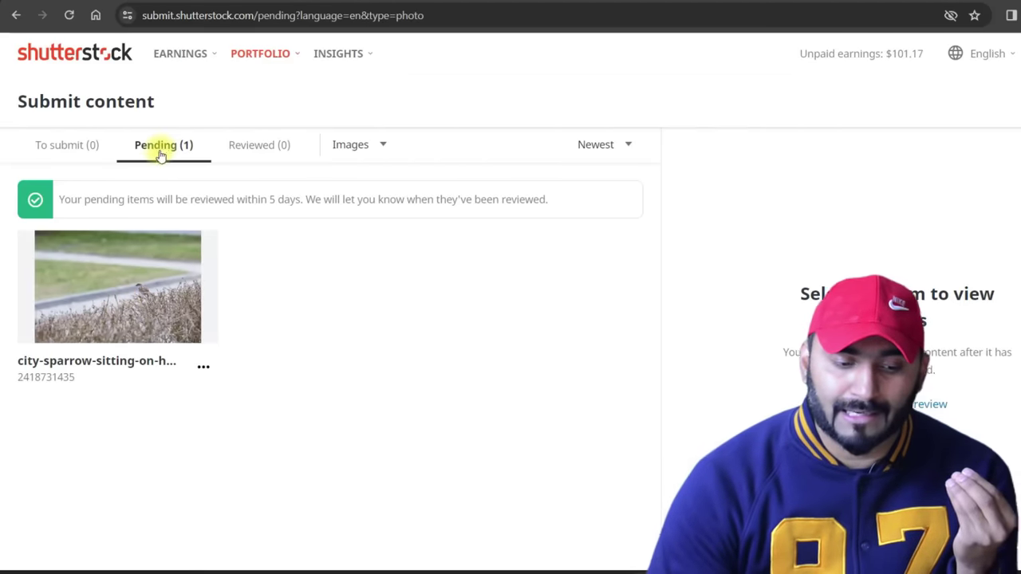
pyautogui.moveTo(199, 197); pyautogui.dragTo(293, 200)
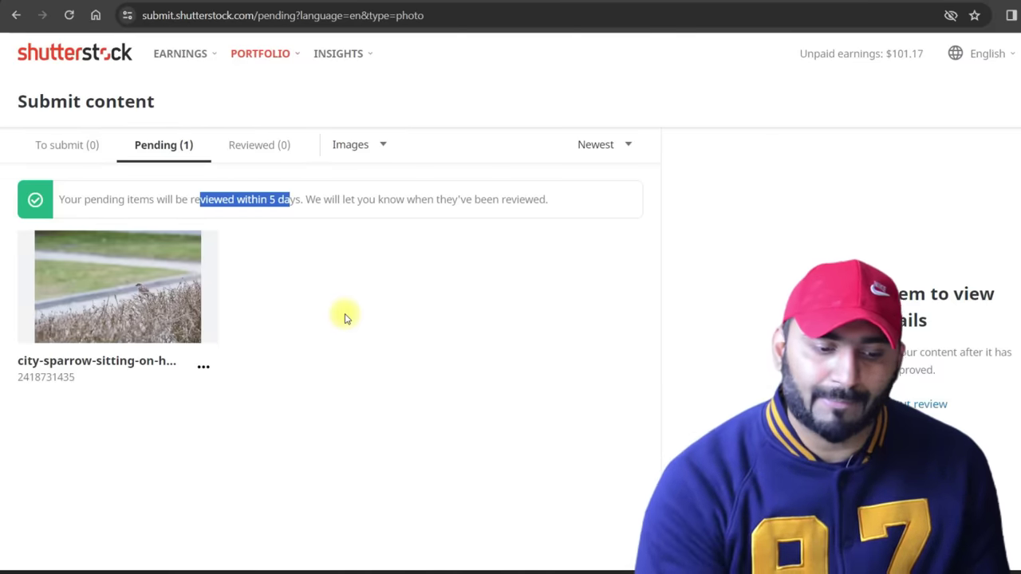
pyautogui.click(275, 57)
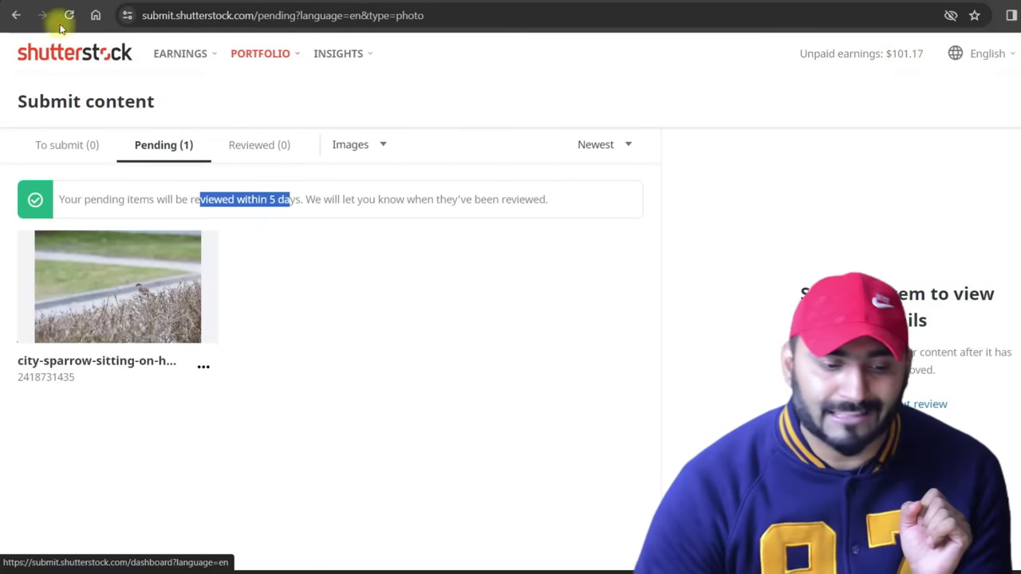
pyautogui.moveTo(176, 51)
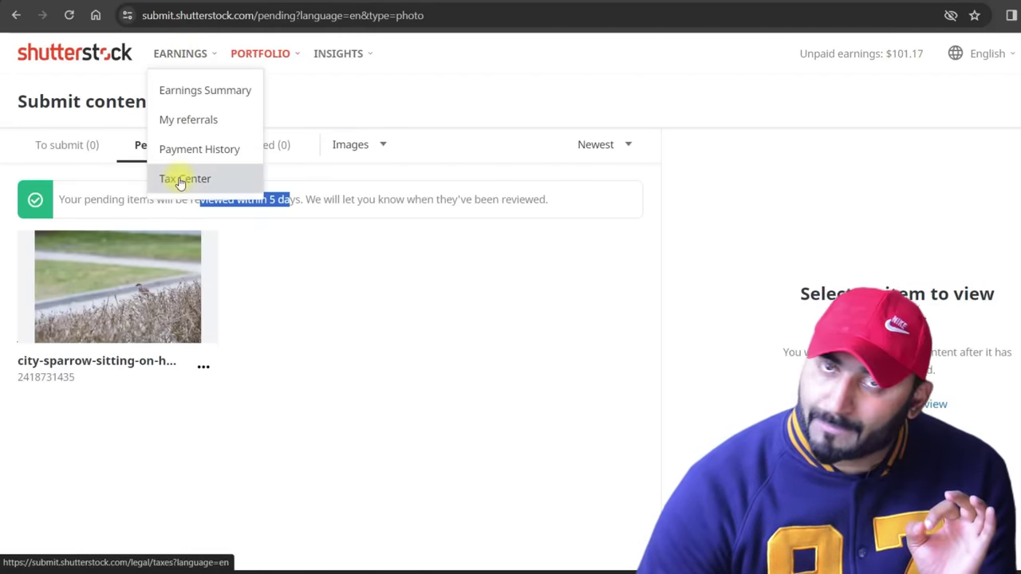
# In the Tax center, answer No to U.S. person and Individual as contributor type, then submit.
pyautogui.click(179, 180)
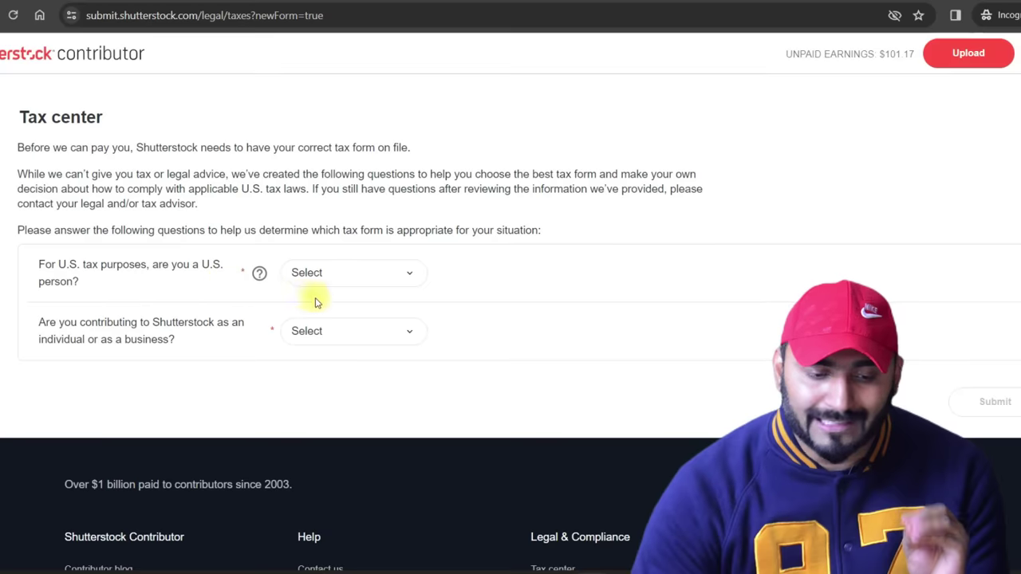
pyautogui.click(387, 283)
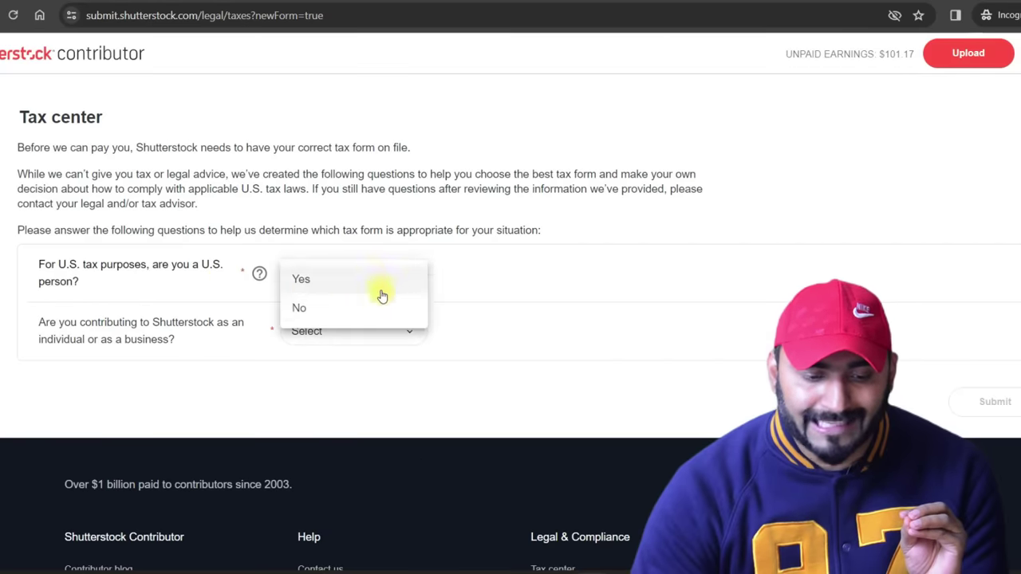
pyautogui.click(335, 302)
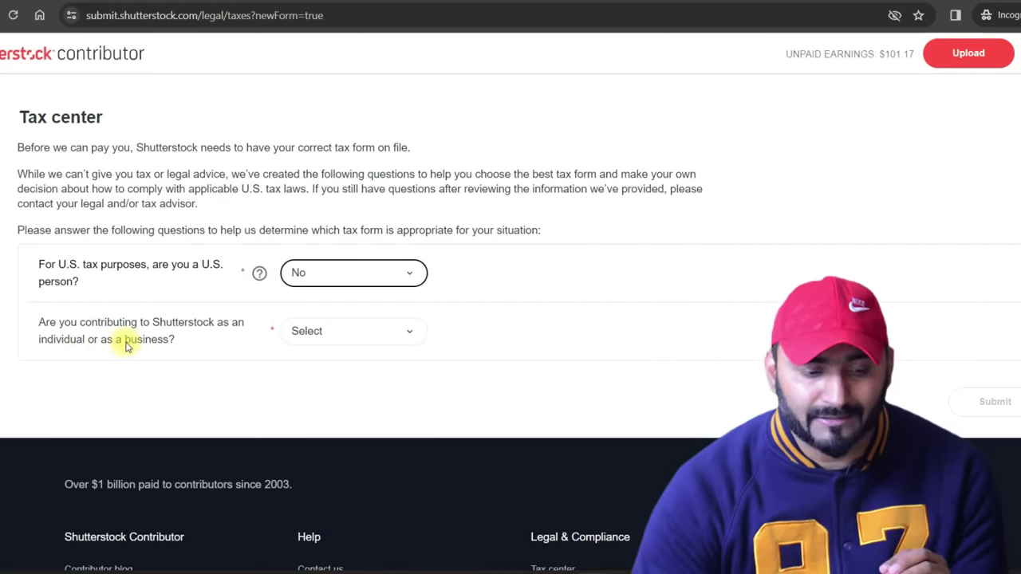
pyautogui.click(364, 340)
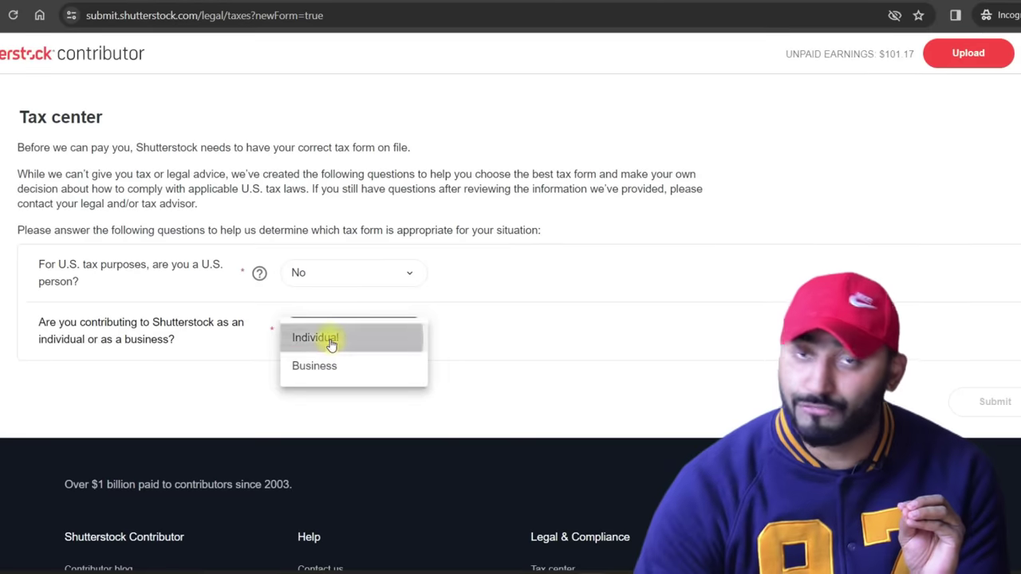
pyautogui.click(323, 341)
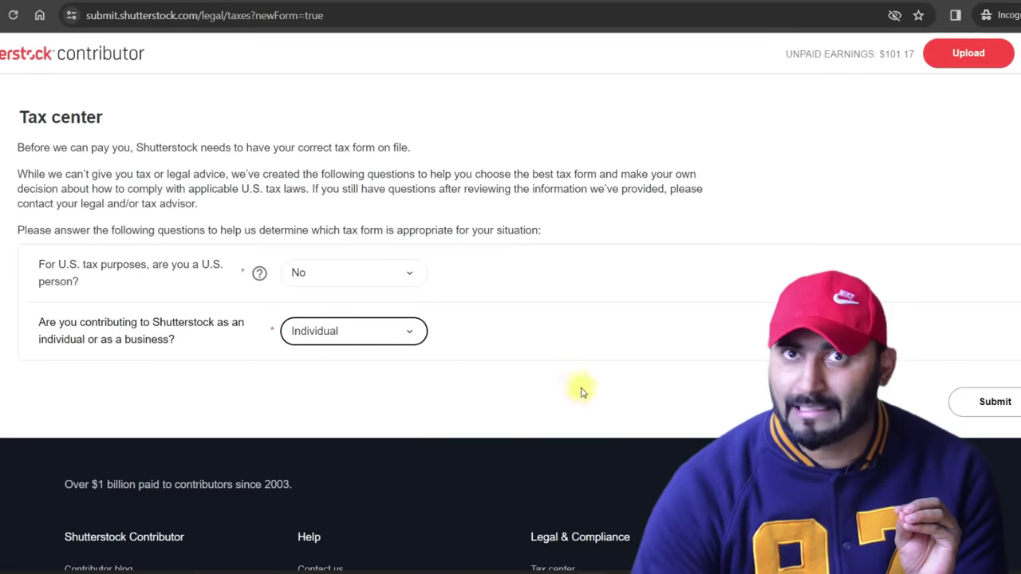
pyautogui.click(1010, 407)
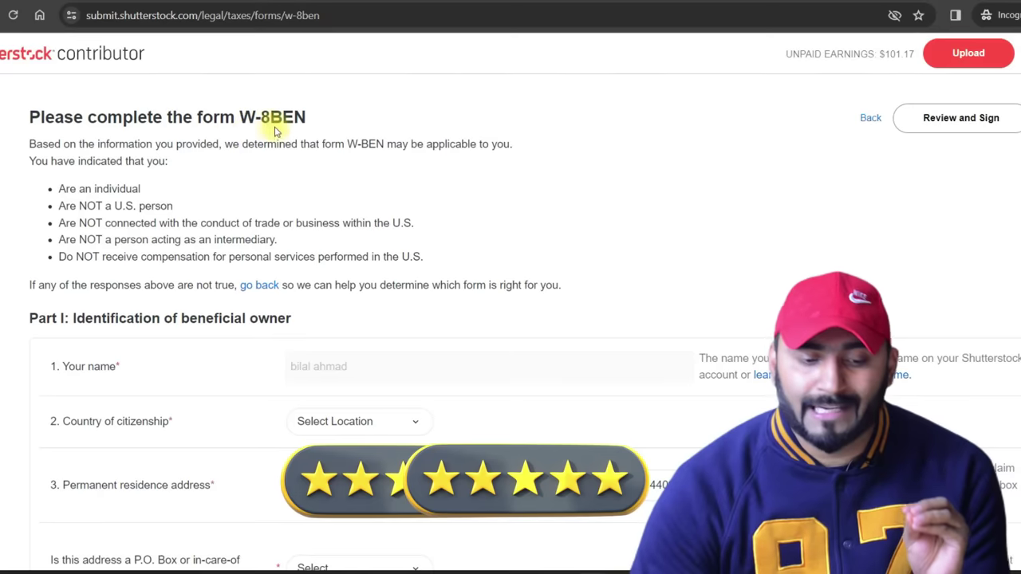
# Choose Pakistan in the W-8BEN form's Country of citizenship dropdown.
pyautogui.moveTo(323, 124); pyautogui.dragTo(234, 119)
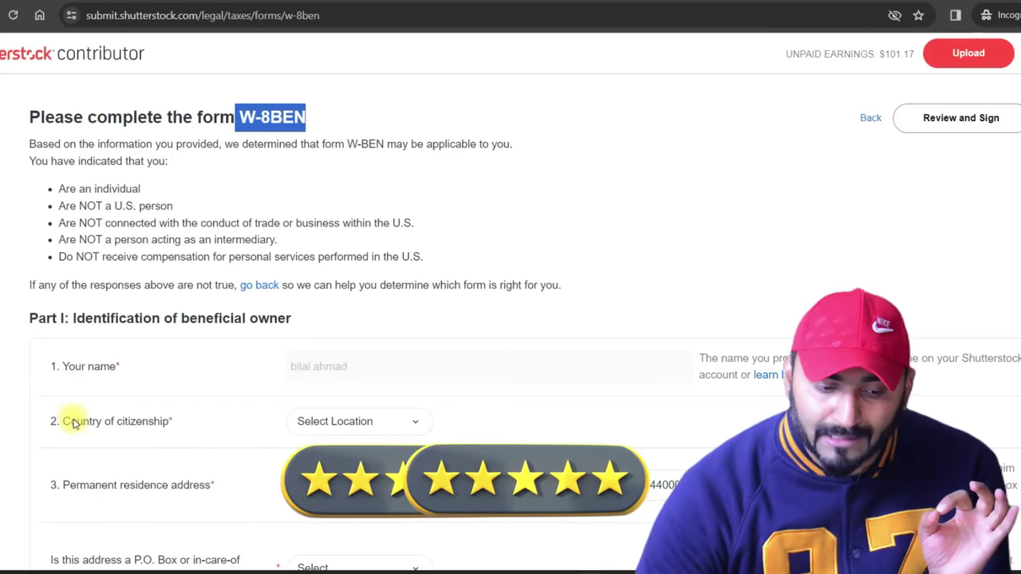
pyautogui.click(369, 424)
pyautogui.press('p')
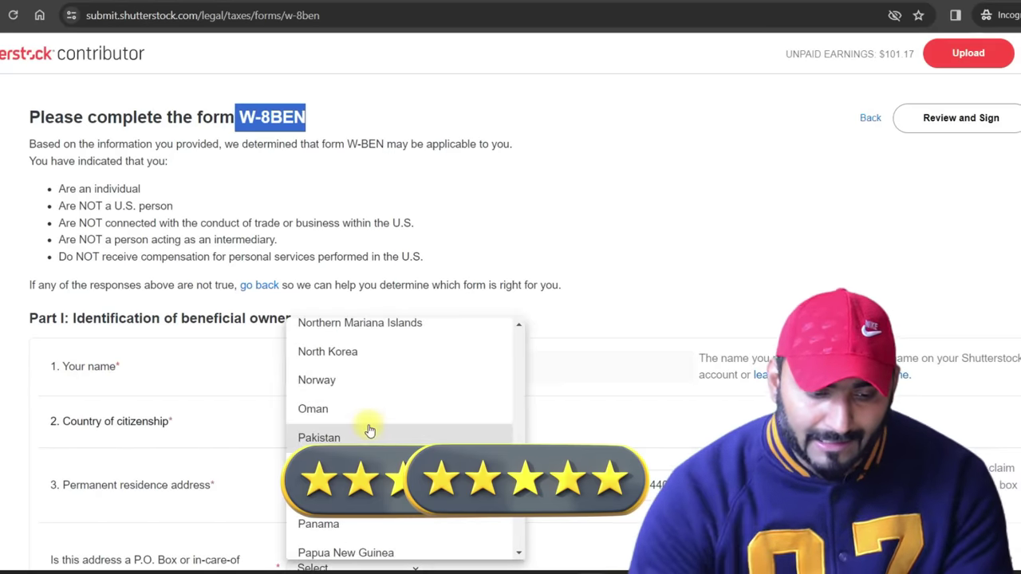
pyautogui.click(370, 431)
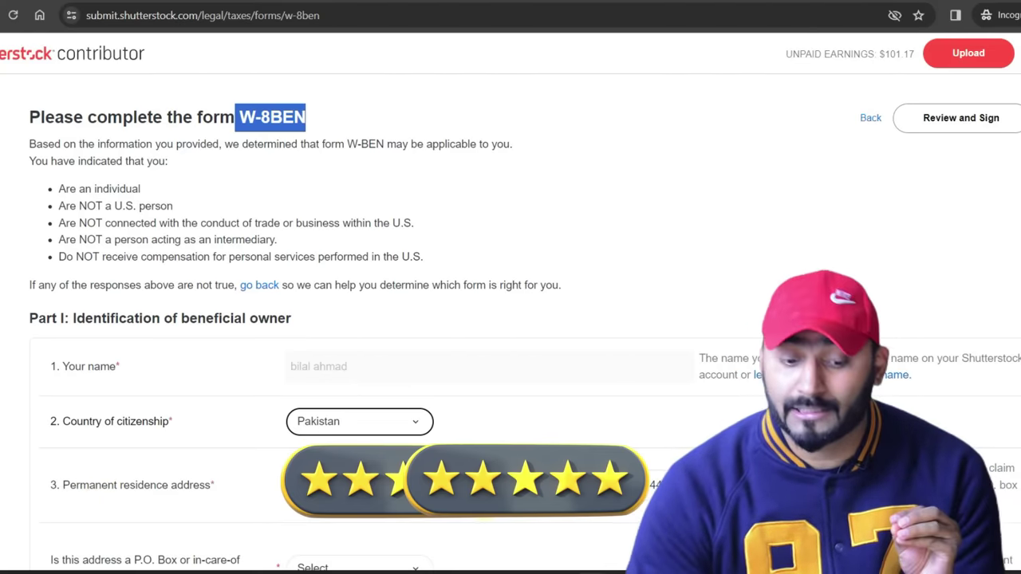
# Answer No to the W-8BEN P.O. Box question.
pyautogui.scroll(-5, 200, 90)
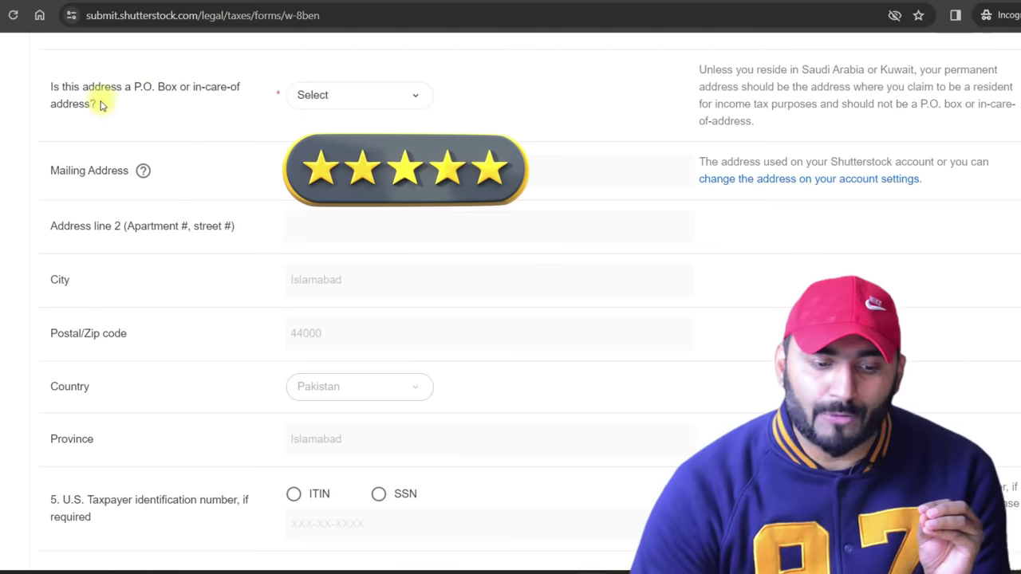
pyautogui.click(360, 101)
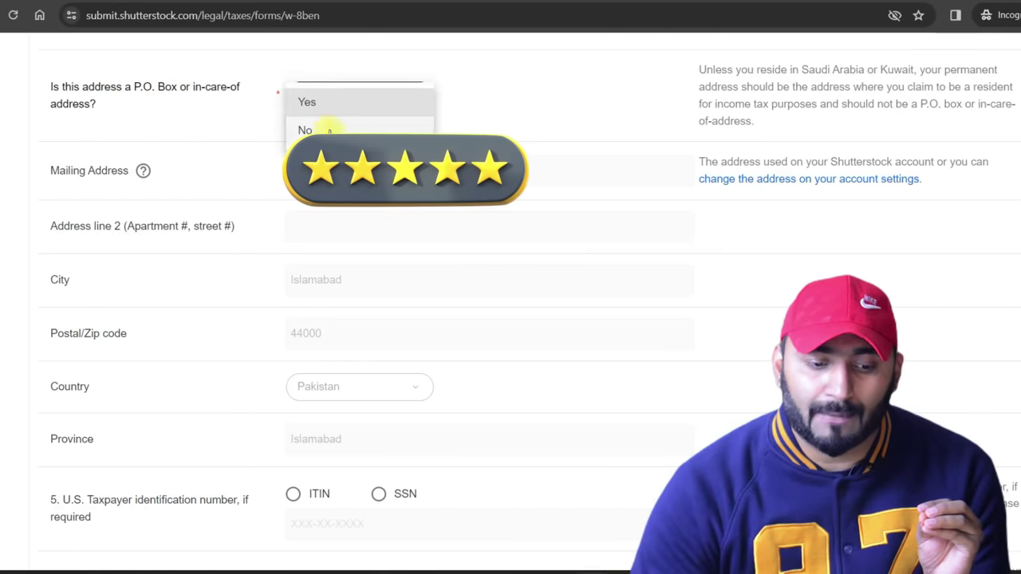
pyautogui.click(331, 130)
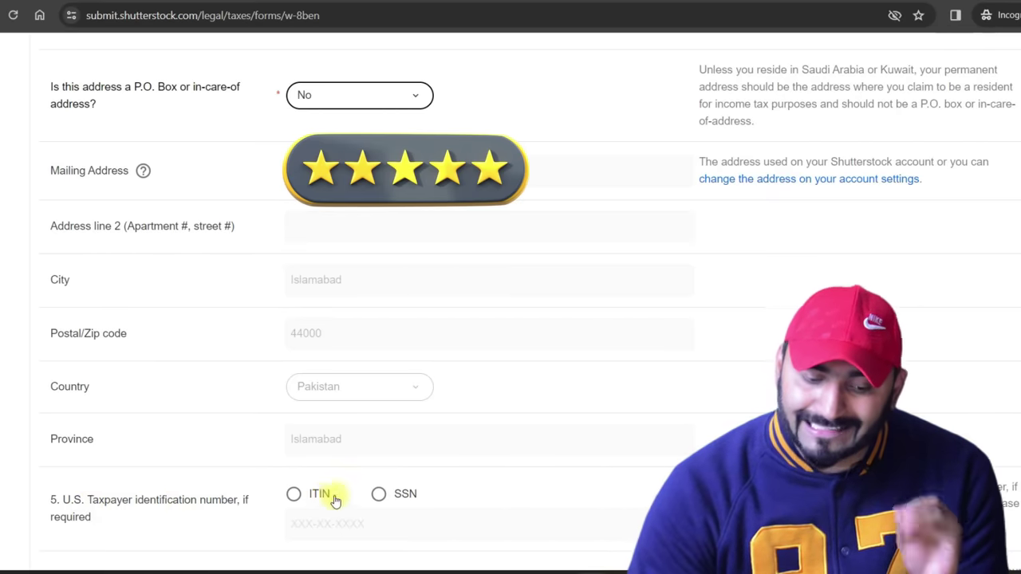
# Start filling the foreign tax ID and date of birth fields, entering 0.
pyautogui.scroll(-5, 109, 132)
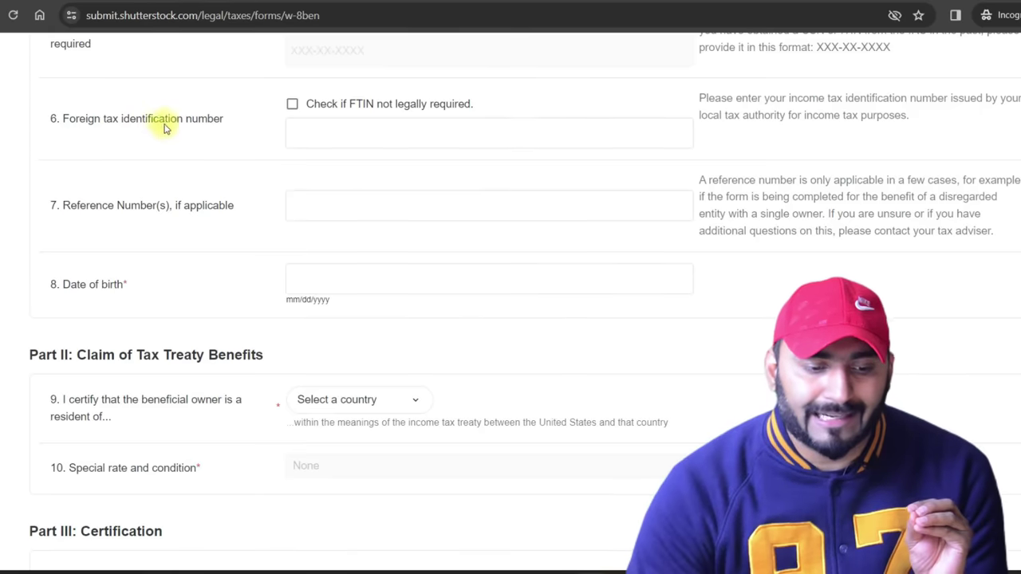
pyautogui.click(339, 133)
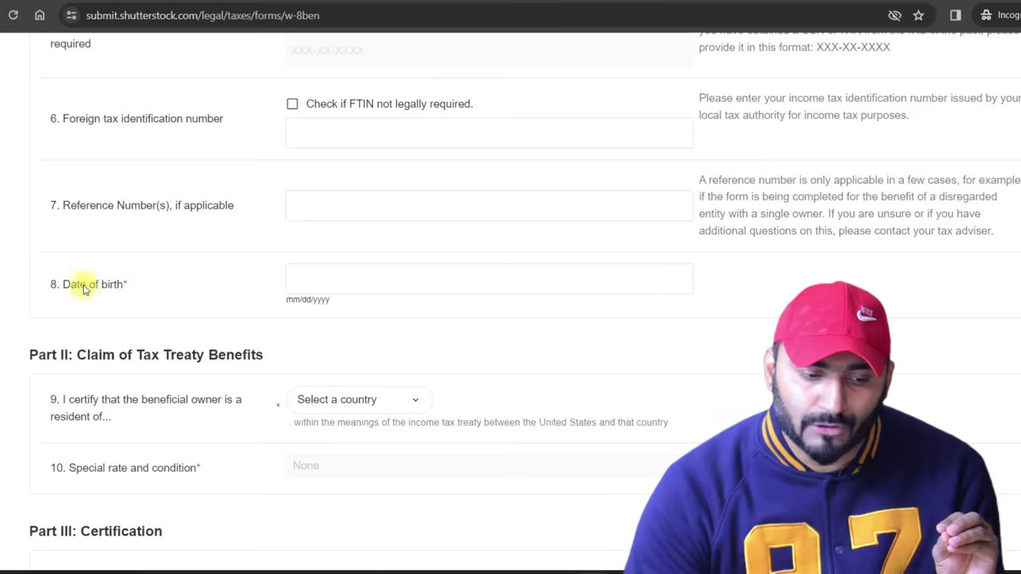
pyautogui.click(315, 275)
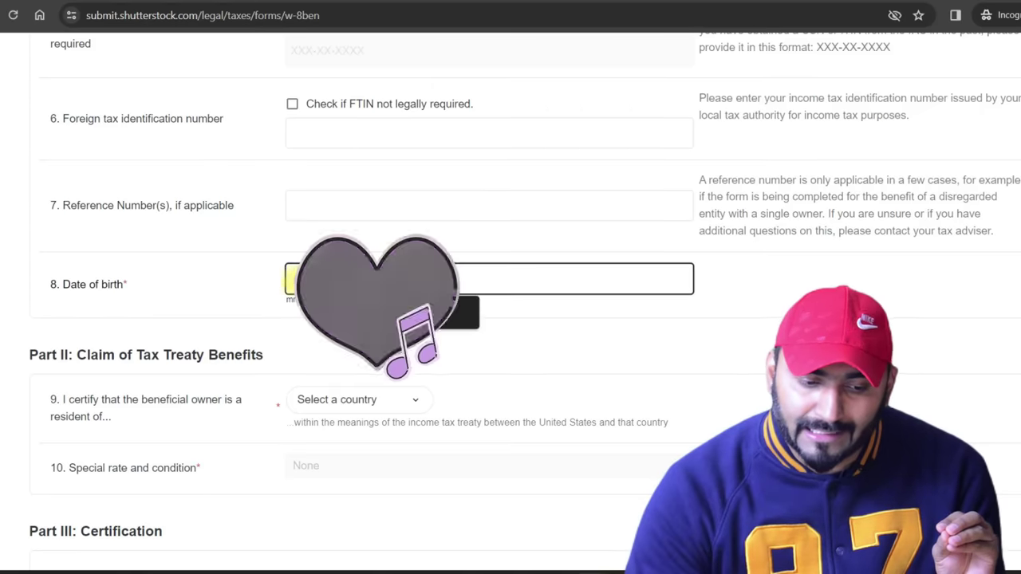
pyautogui.write('0')
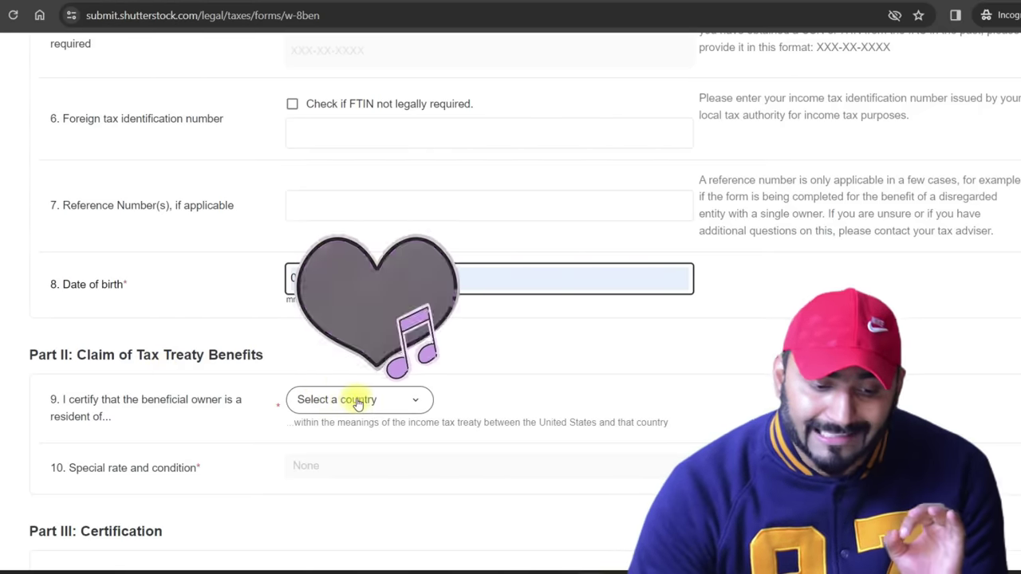
# Select Pakistan as the line 9 treaty residence country.
pyautogui.click(367, 401)
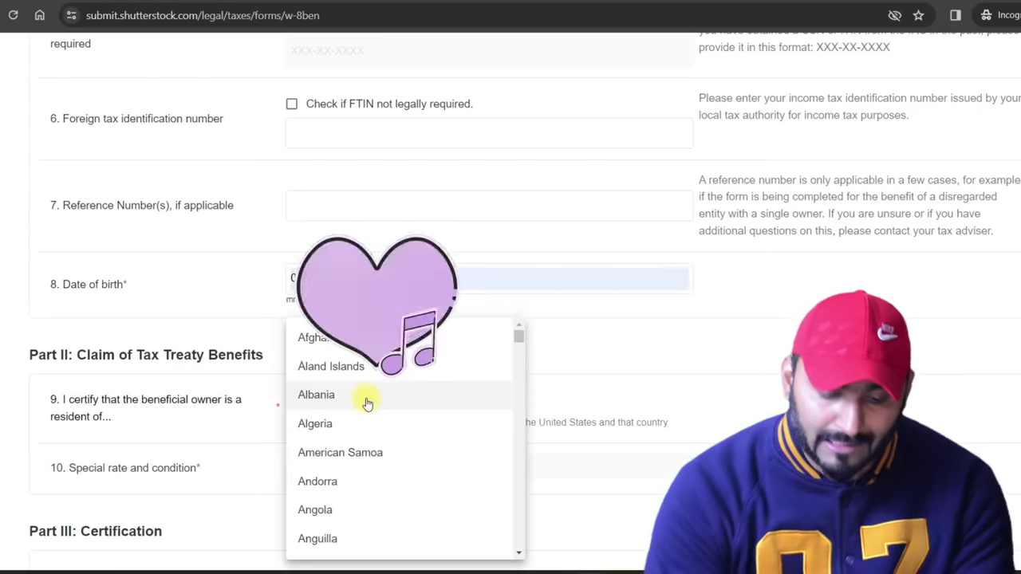
pyautogui.press('p')
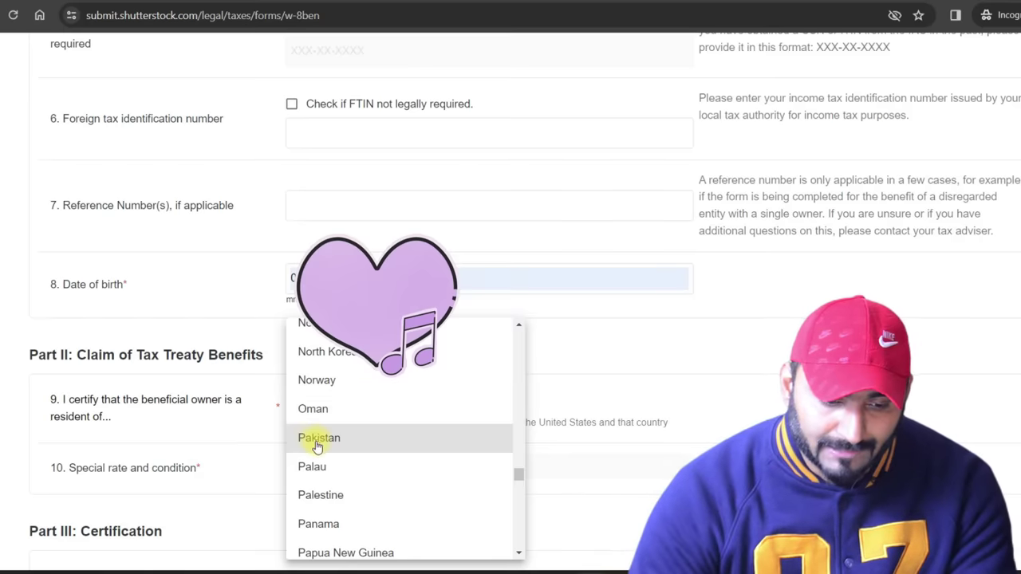
pyautogui.click(354, 438)
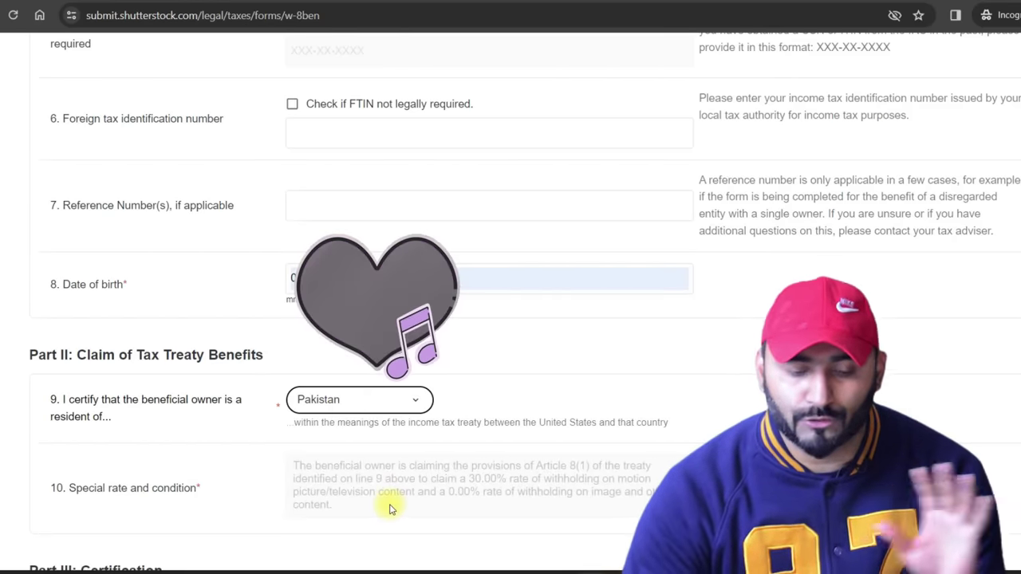
# Tick the Part III signing-capacity certification and start entering your full name as the W-8BEN signature.
pyautogui.scroll(-5, 109, 166)
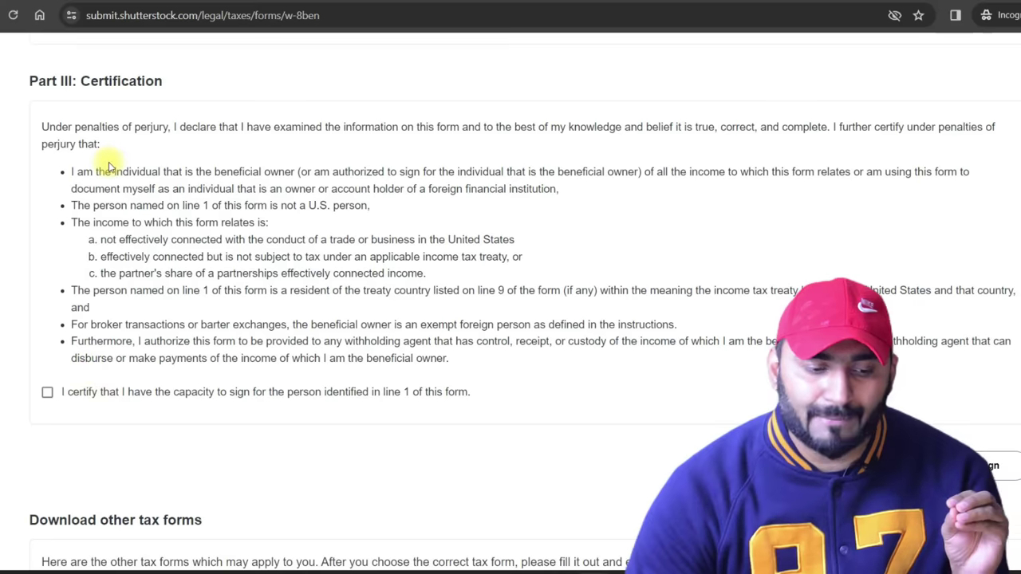
pyautogui.click(46, 394)
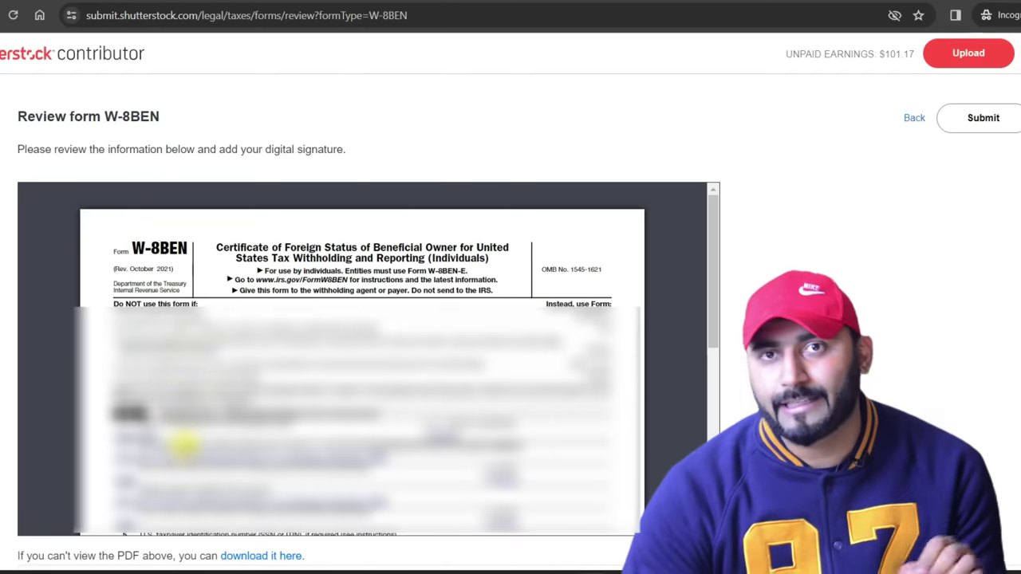
pyautogui.scroll(-5, 556, 291)
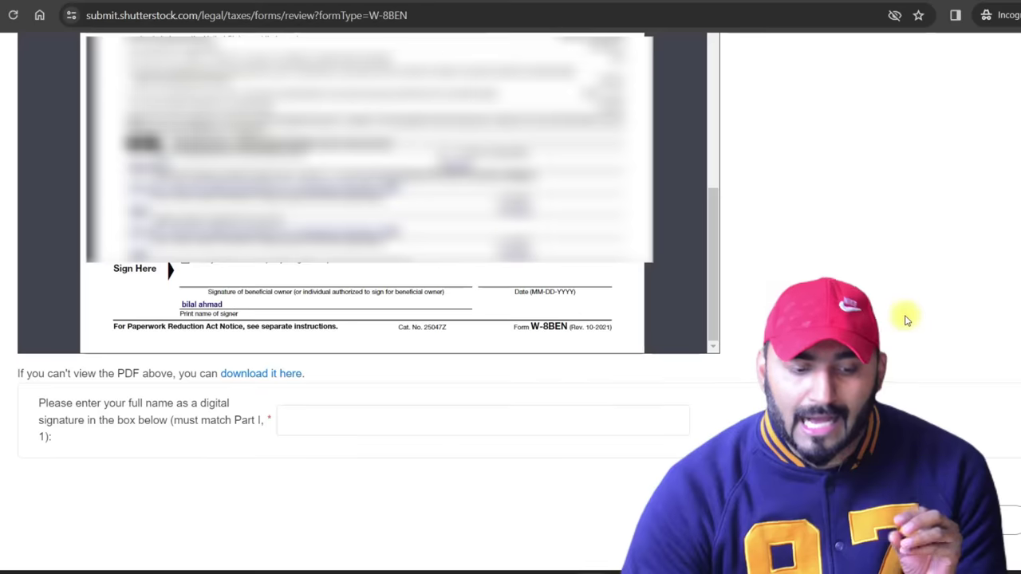
pyautogui.click(337, 431)
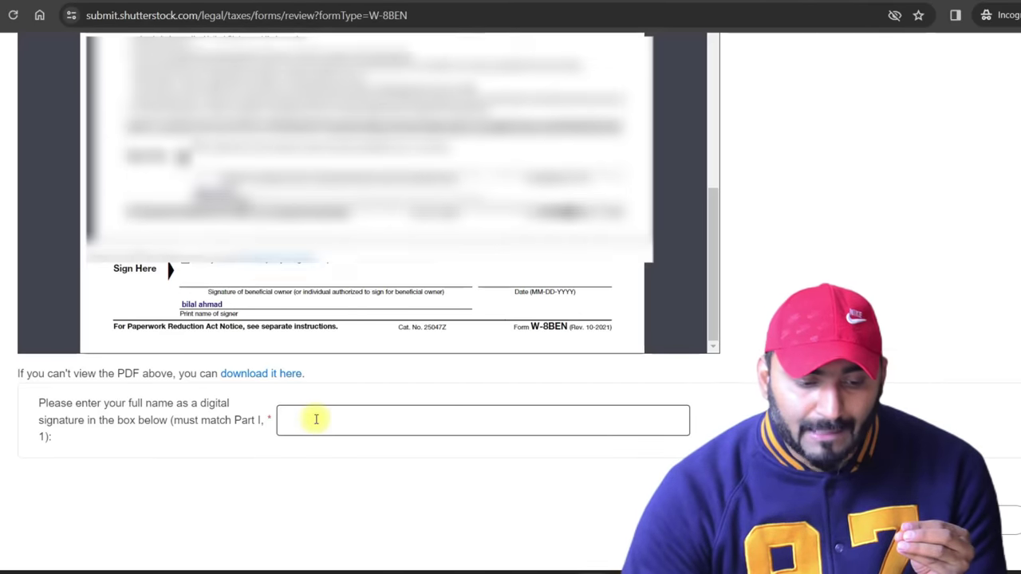
pyautogui.write('BIL')
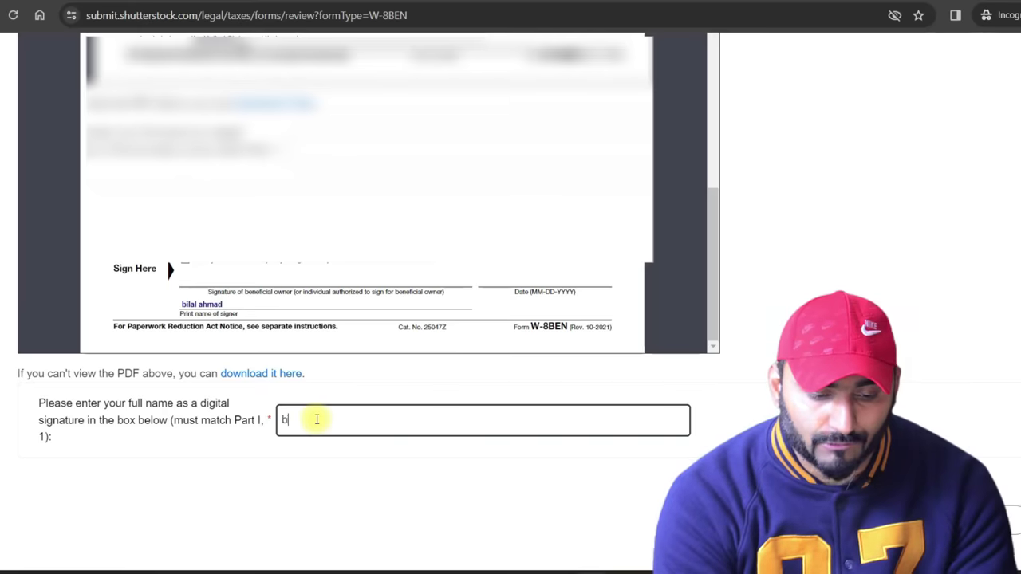
pyautogui.write('al ahmad')
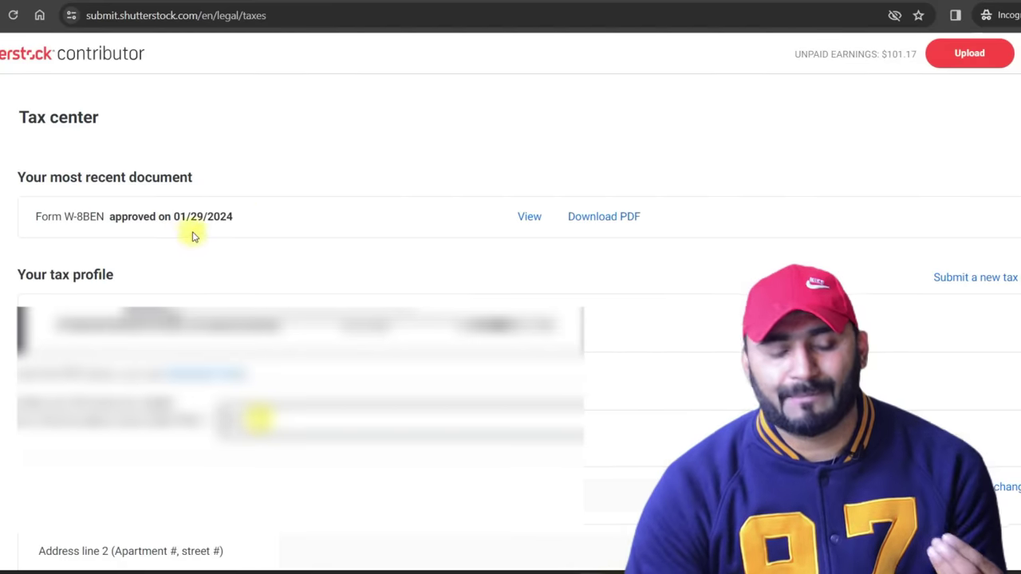
# Highlight the approved Form W-8BEN entry dated 01/29/2024 in the Tax center, then clear the highlight.
pyautogui.moveTo(34, 214); pyautogui.dragTo(702, 216)
pyautogui.click(698, 217)
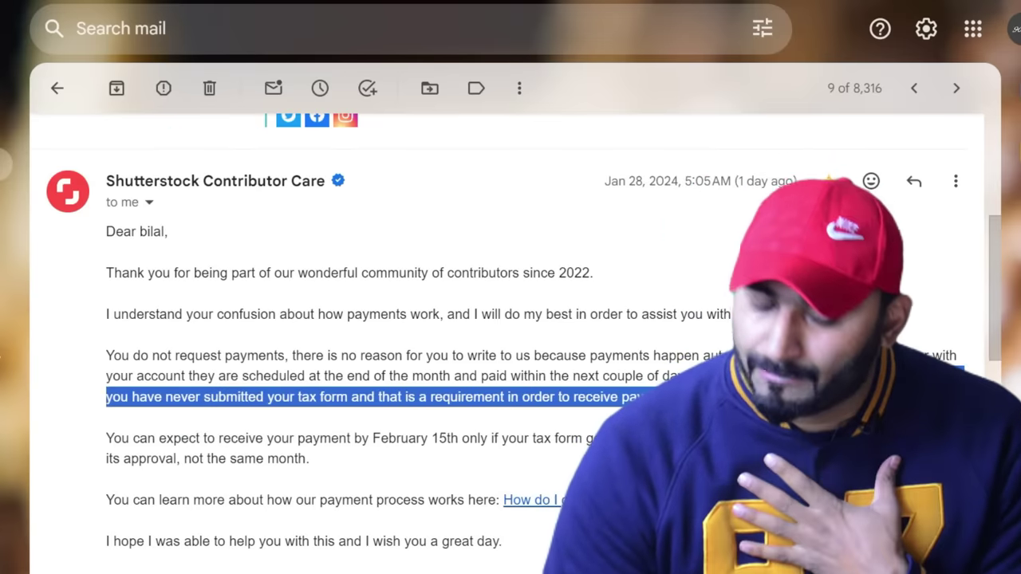
# Highlight the email's February 15th payment sentence and calculate 101*280 = 28,280 in Calculator.
pyautogui.moveTo(133, 440); pyautogui.dragTo(476, 446)
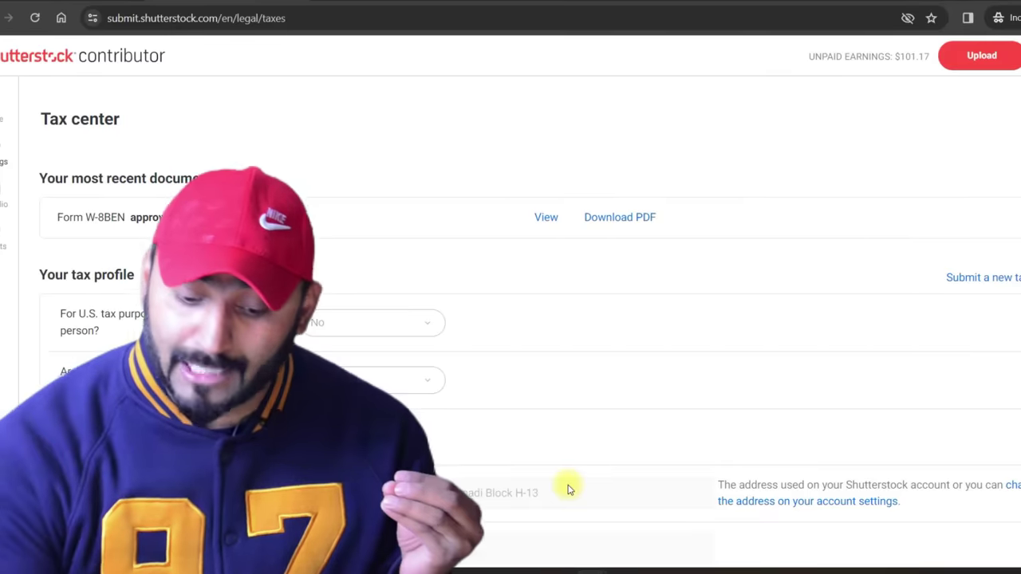
pyautogui.write('101*280')
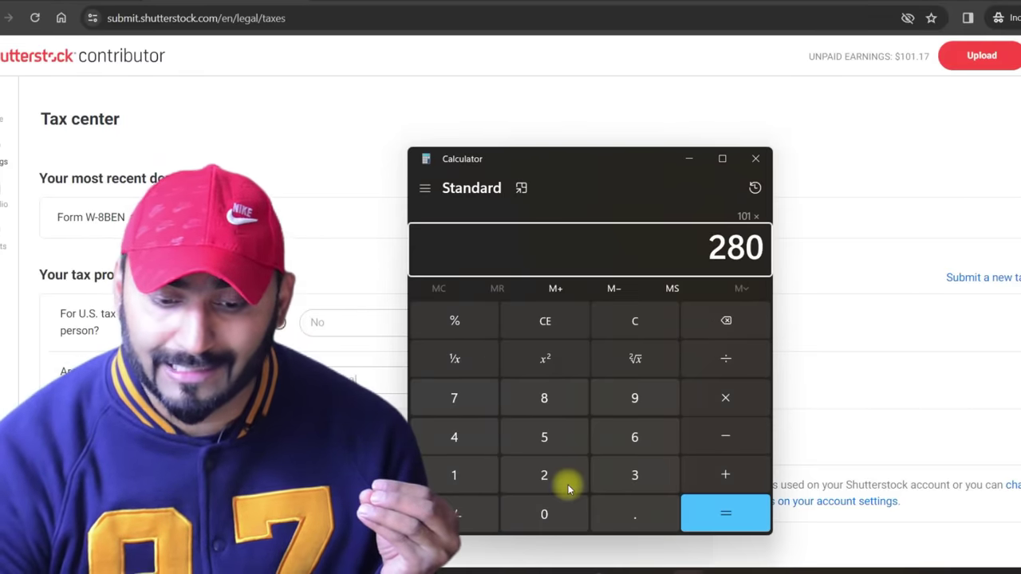
pyautogui.press('Return')
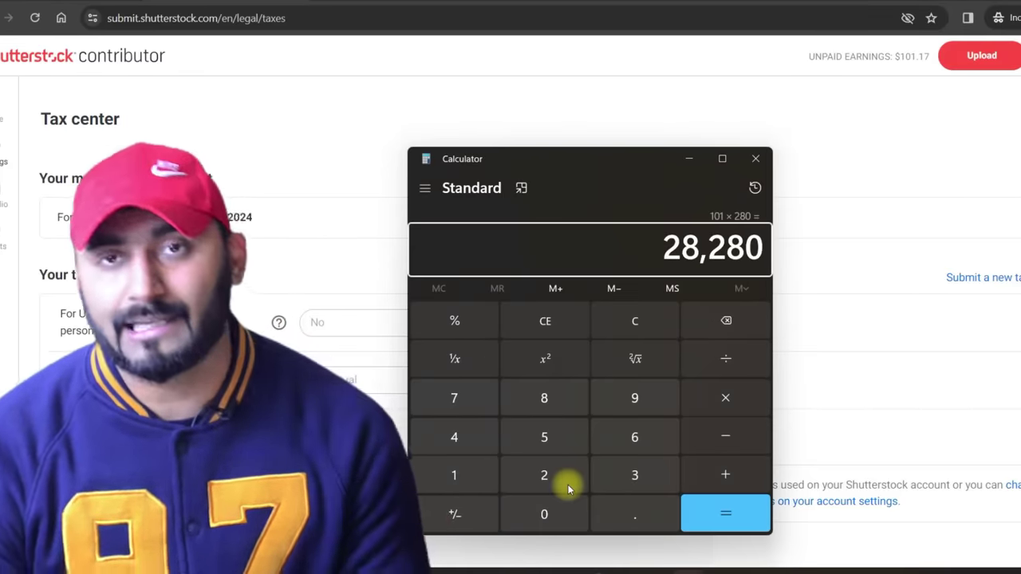